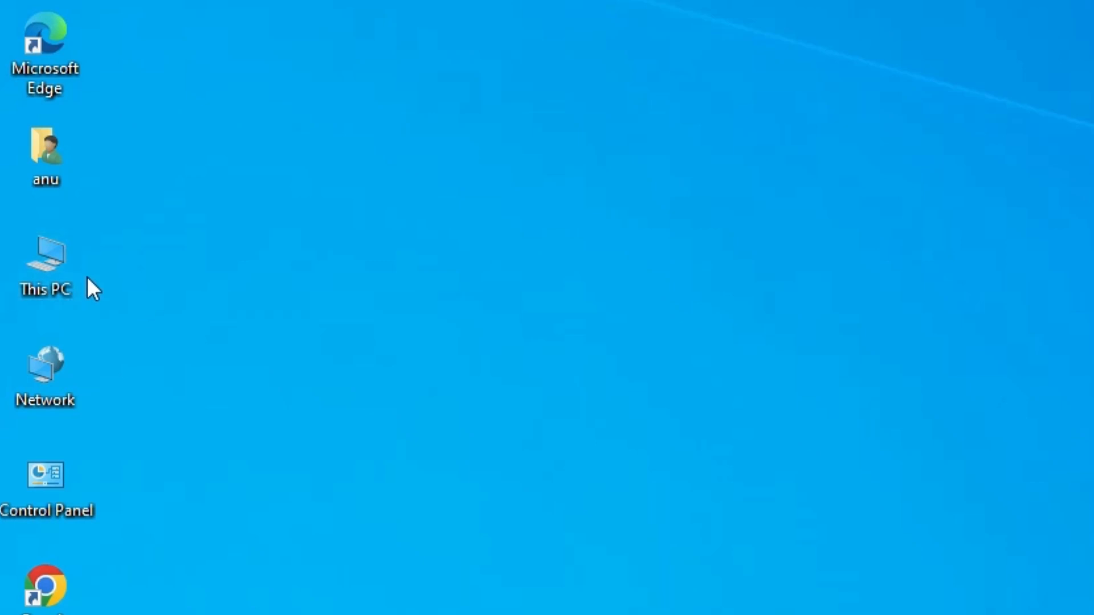
Check the processor, memory and system type in the PC's About properties, and close the settings window.
{"action": "right_click", "coordinate": [37, 264]}
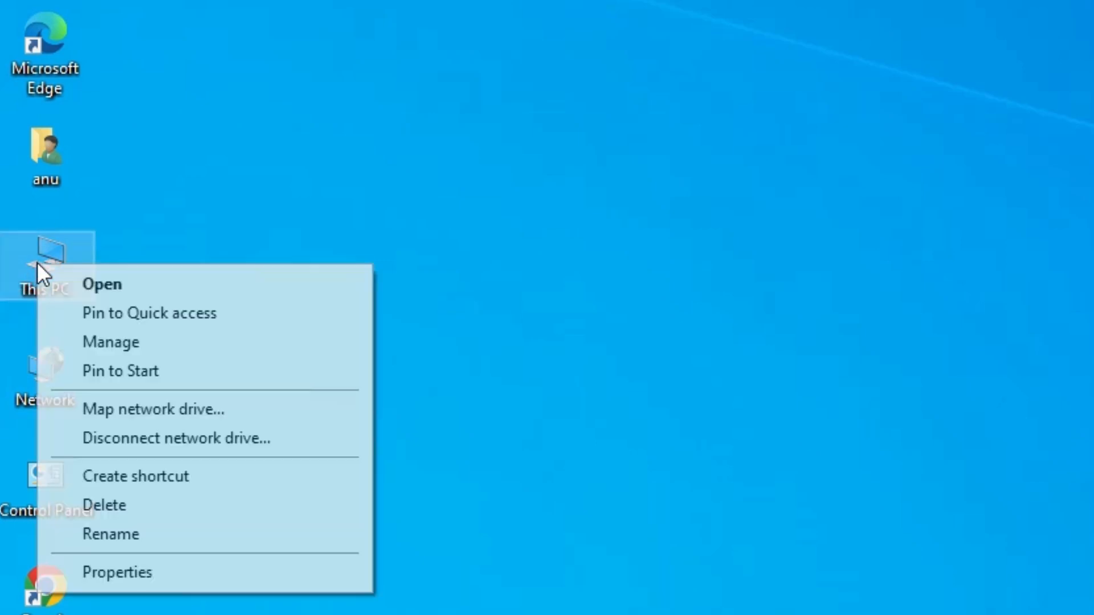
{"action": "left_click", "coordinate": [139, 562]}
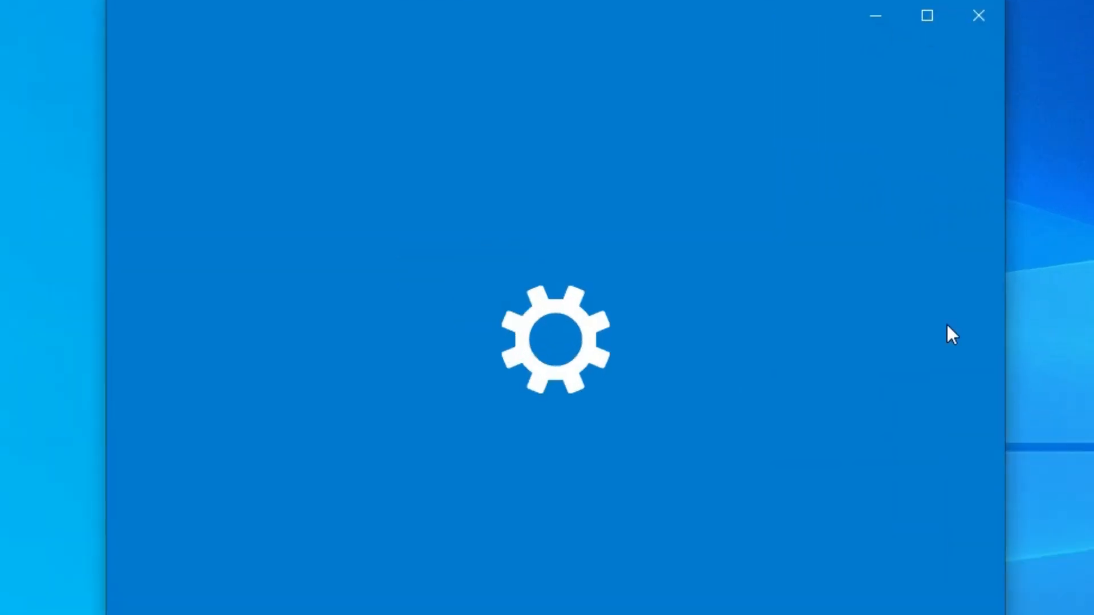
{"action": "scroll", "coordinate": [841, 313], "scroll_direction": "down", "scroll_amount": 5}
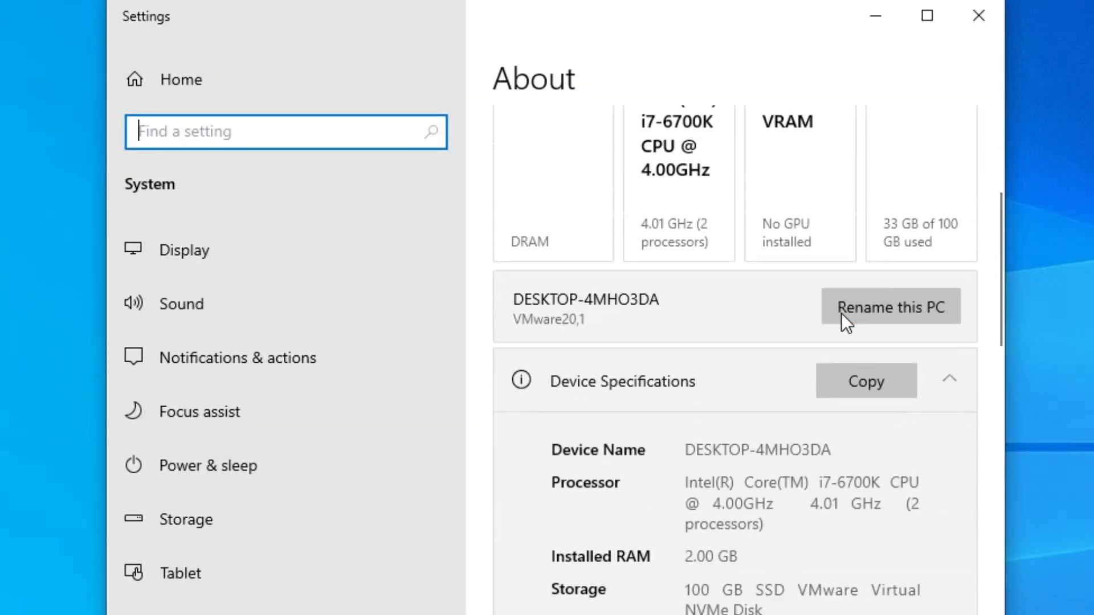
{"action": "scroll", "coordinate": [841, 312], "scroll_direction": "down", "scroll_amount": 5}
{"action": "scroll", "coordinate": [787, 425], "scroll_direction": "down", "scroll_amount": 3}
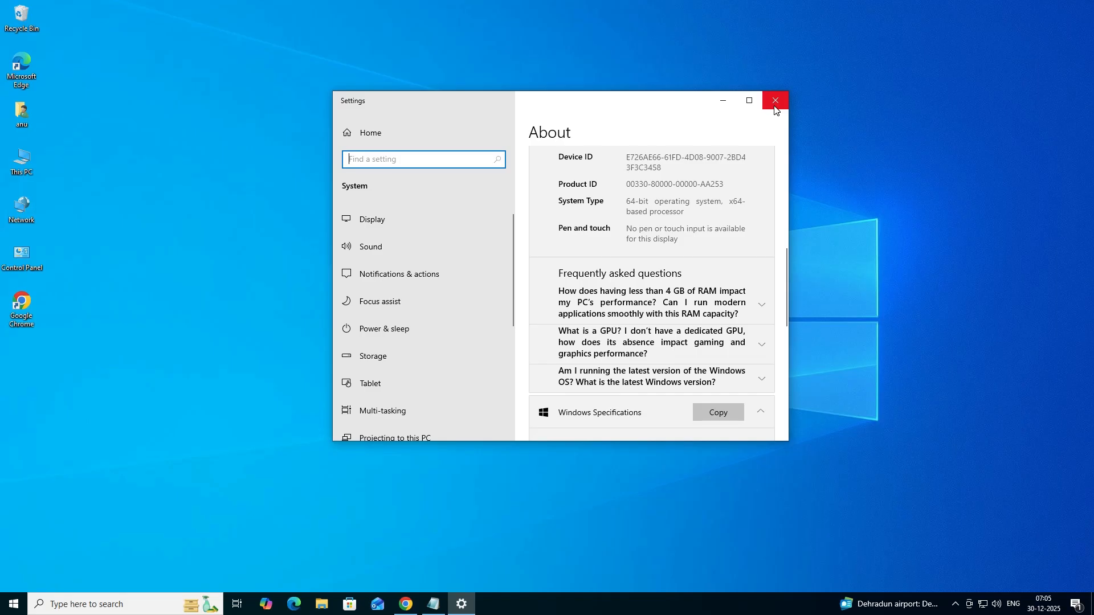
{"action": "left_click", "coordinate": [979, 16]}
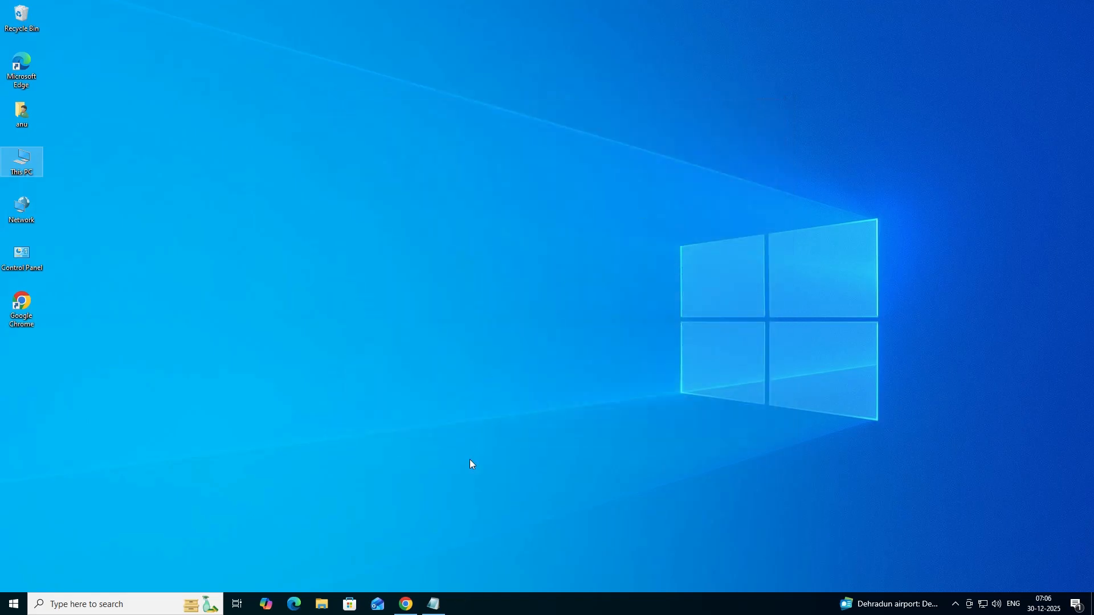
Search Google in Chrome for "hp deskjet 3635 driver download" and open HP's support page for the DeskJet Ink Advantage 3635 All-in-One Printer.
{"action": "left_click", "coordinate": [406, 604]}
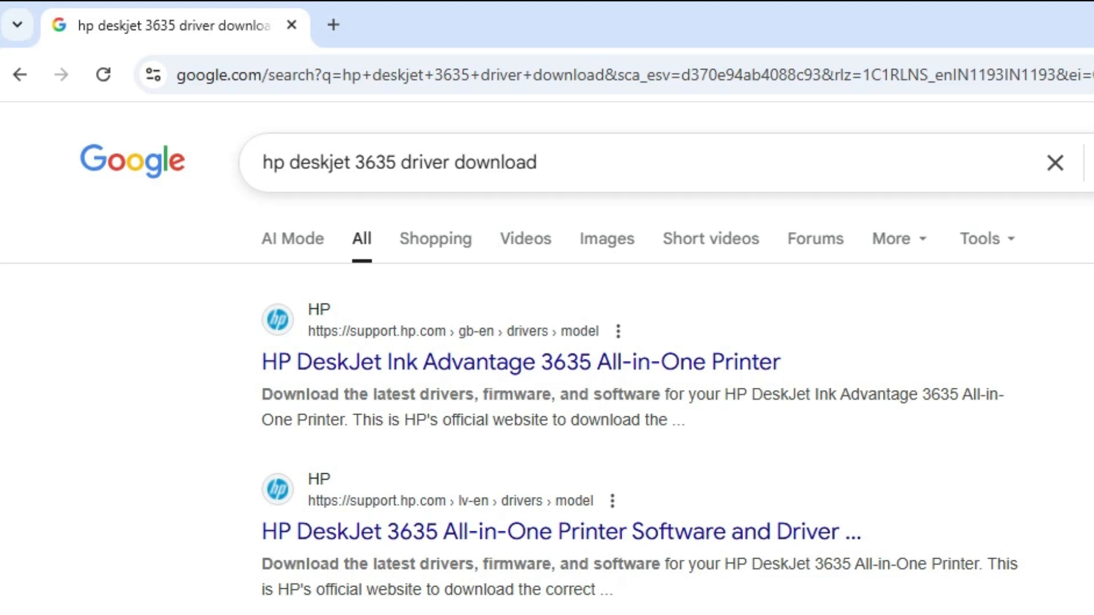
{"action": "left_click", "coordinate": [538, 163]}
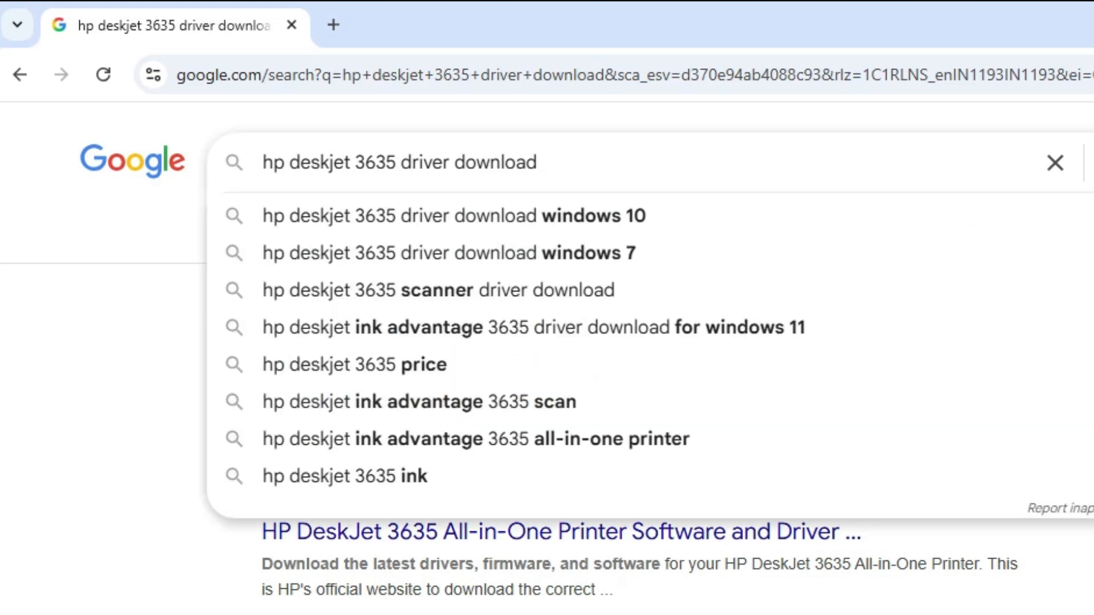
{"action": "key", "text": "Return"}
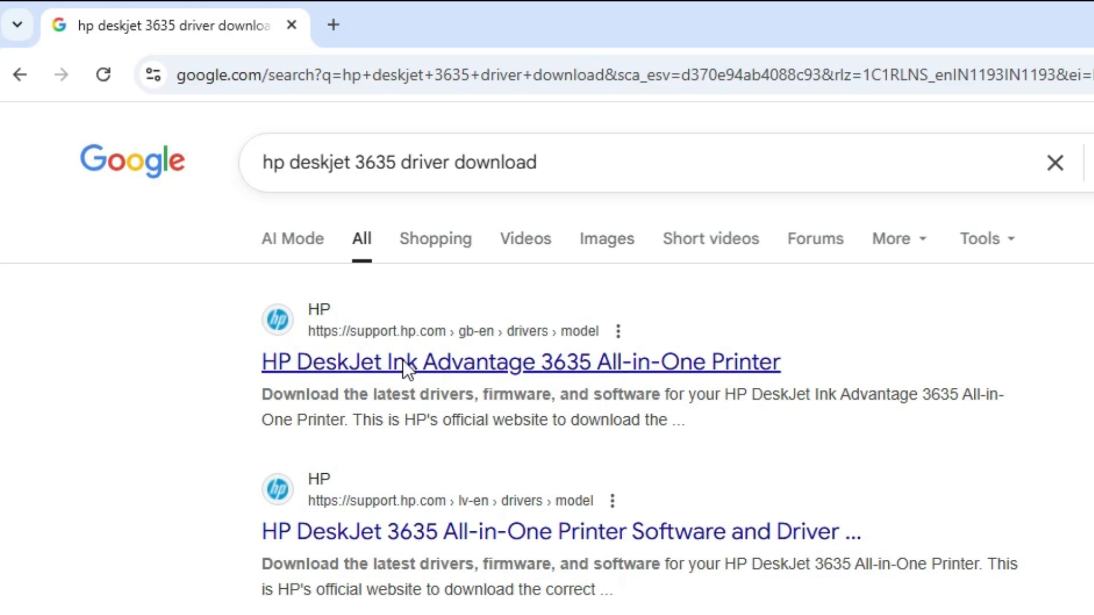
{"action": "middle_click", "coordinate": [518, 373]}
{"action": "left_click", "coordinate": [365, 4]}
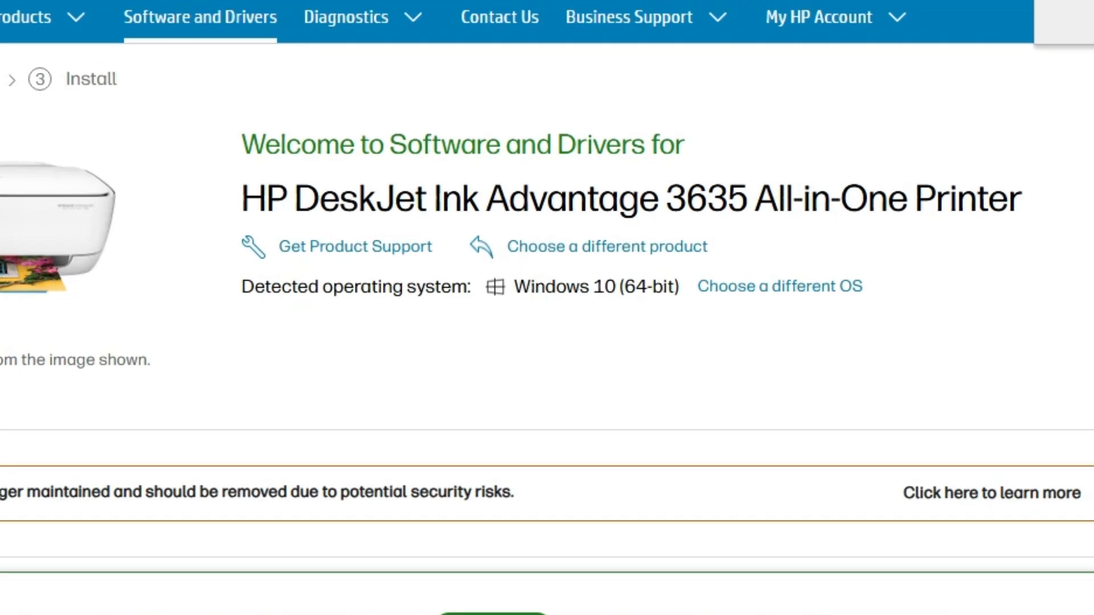
{"action": "left_click_drag", "start_coordinate": [474, 191], "coordinate": [813, 191]}
{"action": "left_click", "coordinate": [974, 209]}
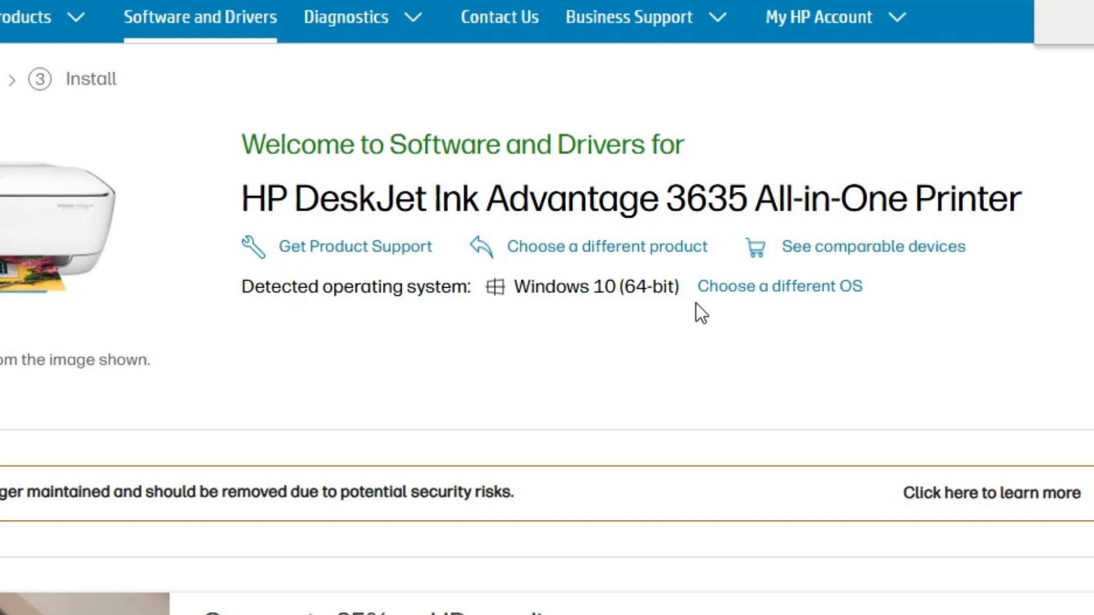
Review the operating system versions offered for the printer's drivers, and close the selection without changing it.
{"action": "left_click", "coordinate": [815, 292]}
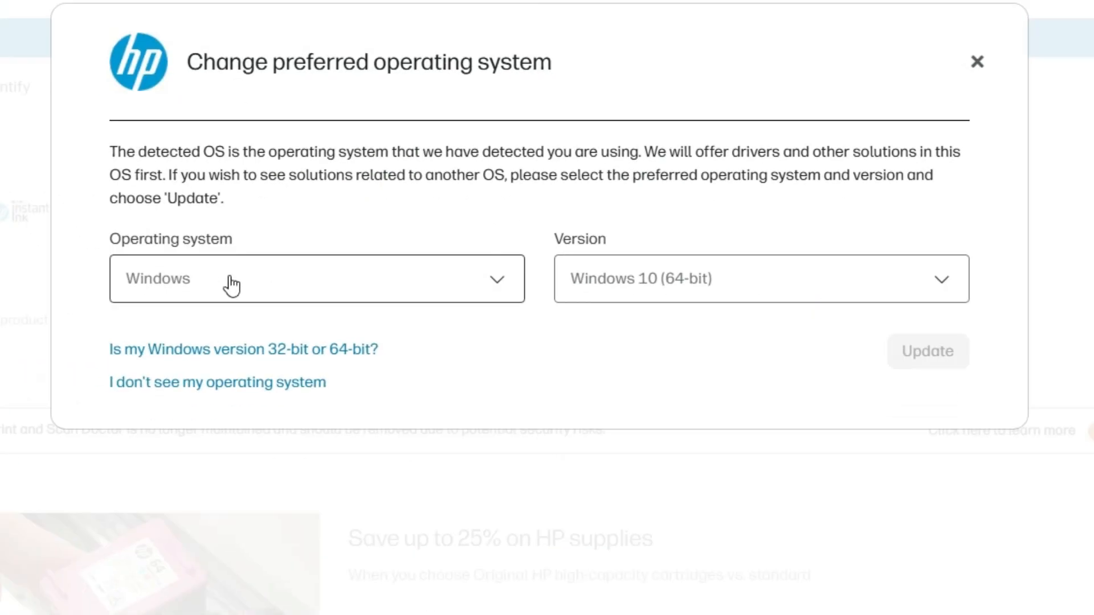
{"action": "left_click", "coordinate": [650, 322]}
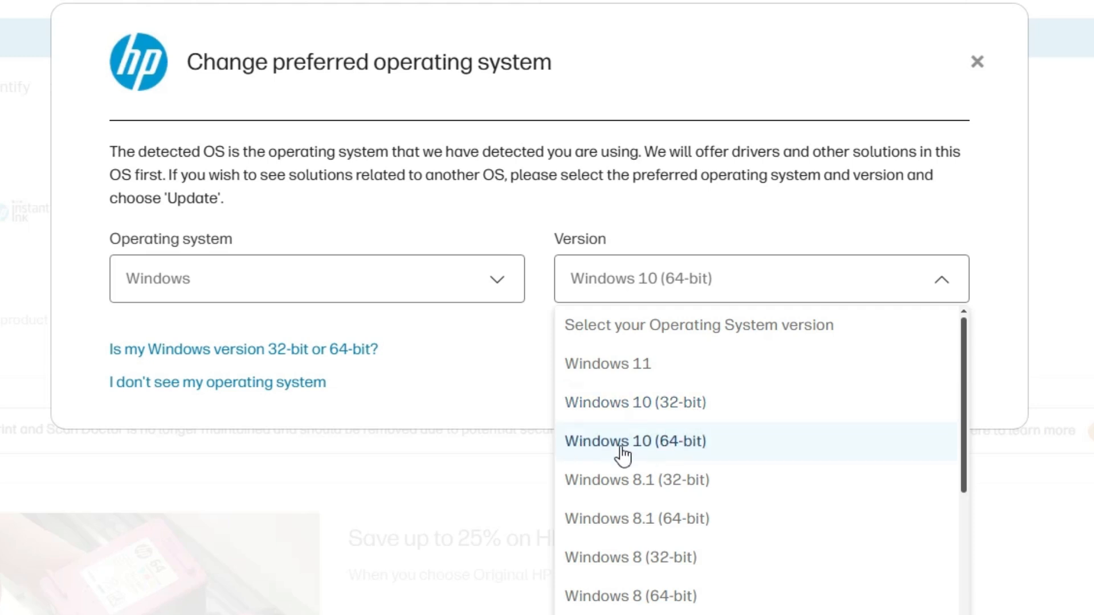
{"action": "left_click", "coordinate": [485, 360]}
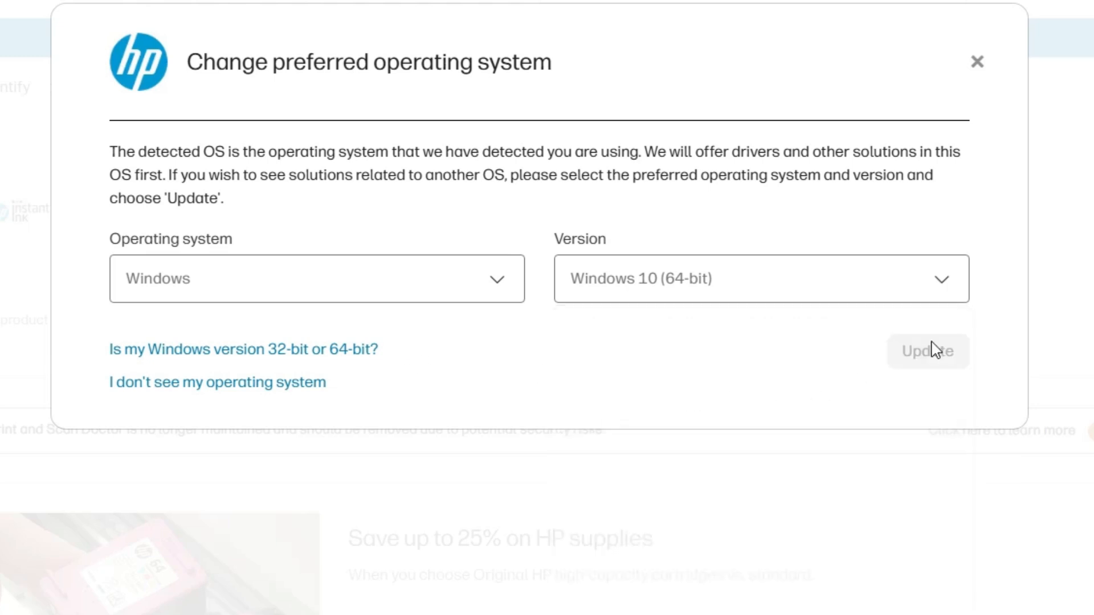
{"action": "left_click", "coordinate": [978, 62]}
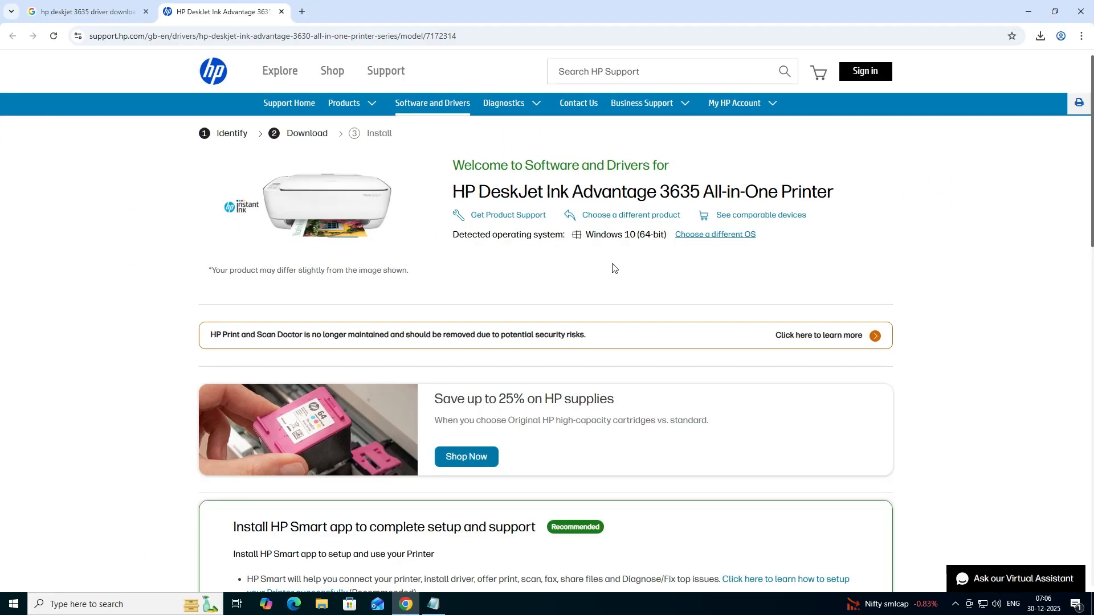
Download the HP DeskJet 3630 series Basic Driver, version 40.17.1242, from the Basic Drivers under Driver-Product Installation Software.
{"action": "scroll", "coordinate": [612, 268], "scroll_direction": "down", "scroll_amount": 10}
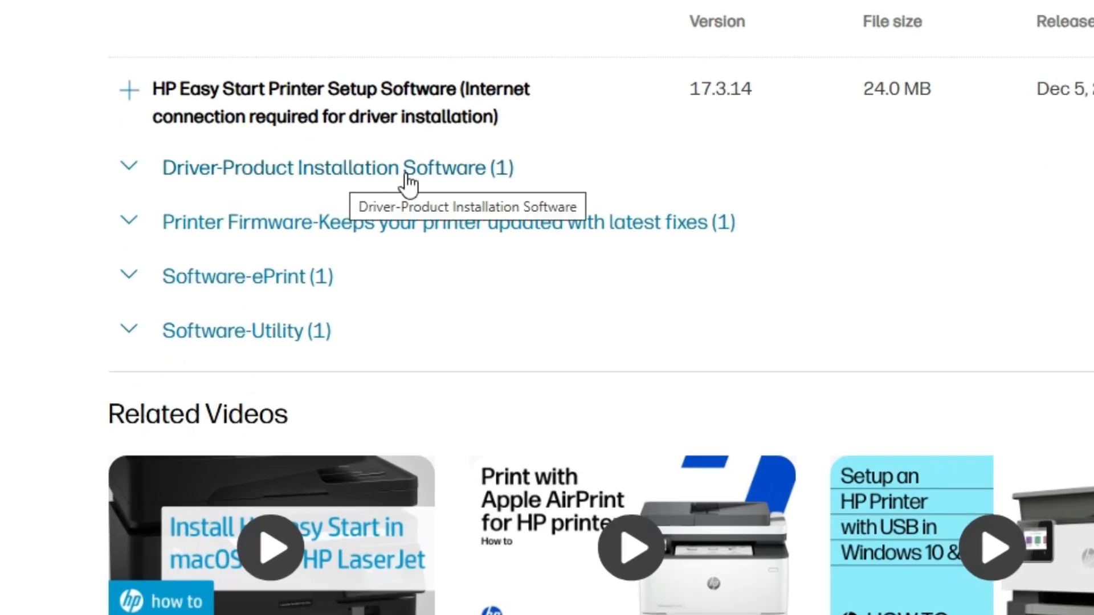
{"action": "left_click", "coordinate": [129, 168]}
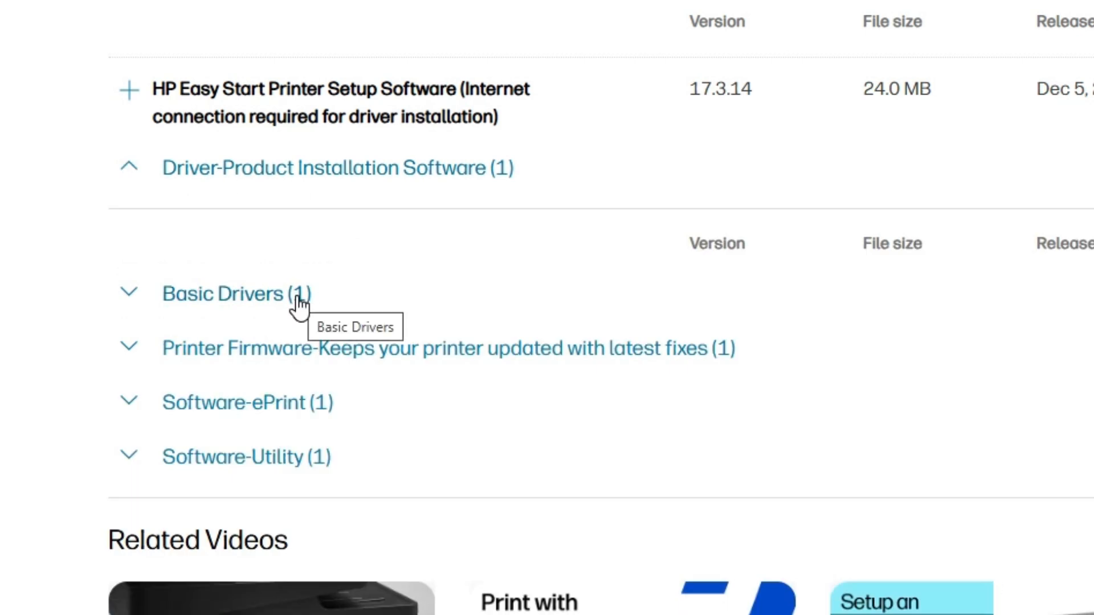
{"action": "left_click", "coordinate": [127, 294]}
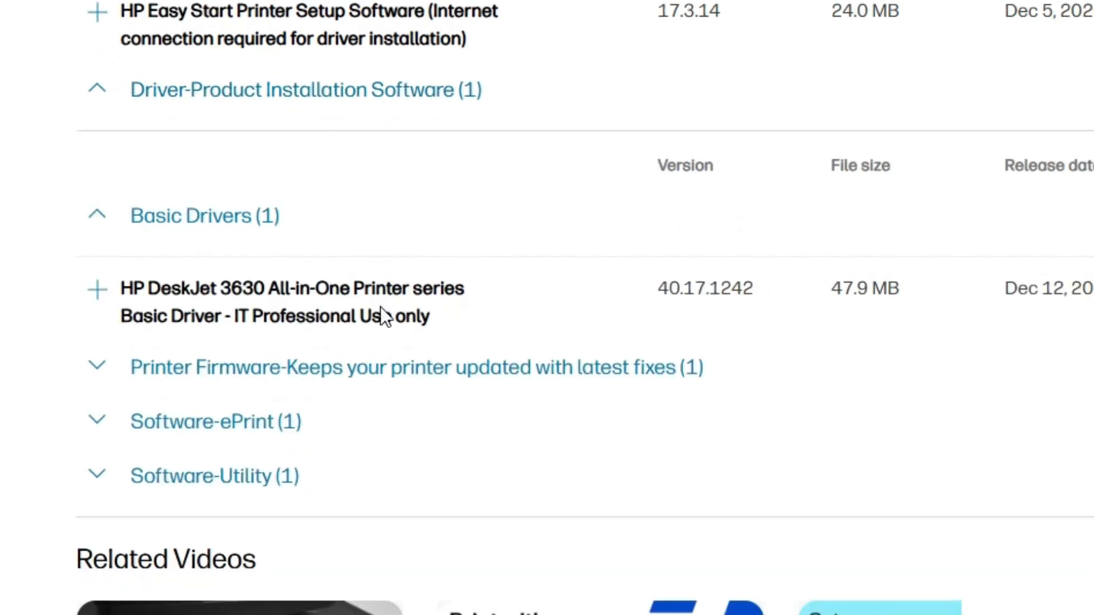
{"action": "left_click_drag", "start_coordinate": [121, 288], "coordinate": [268, 288]}
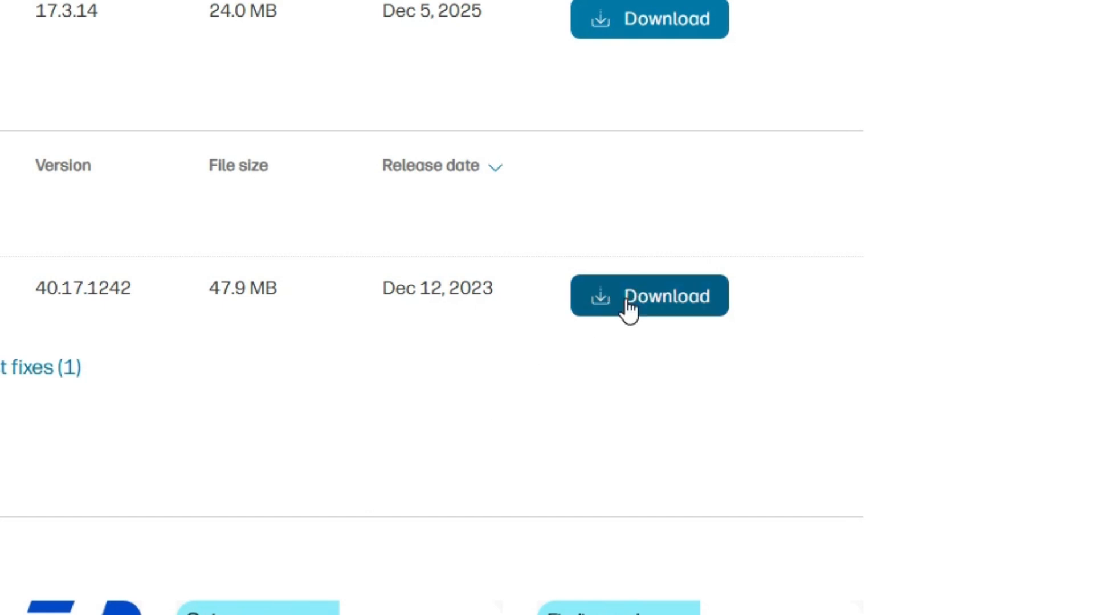
{"action": "left_click", "coordinate": [626, 299]}
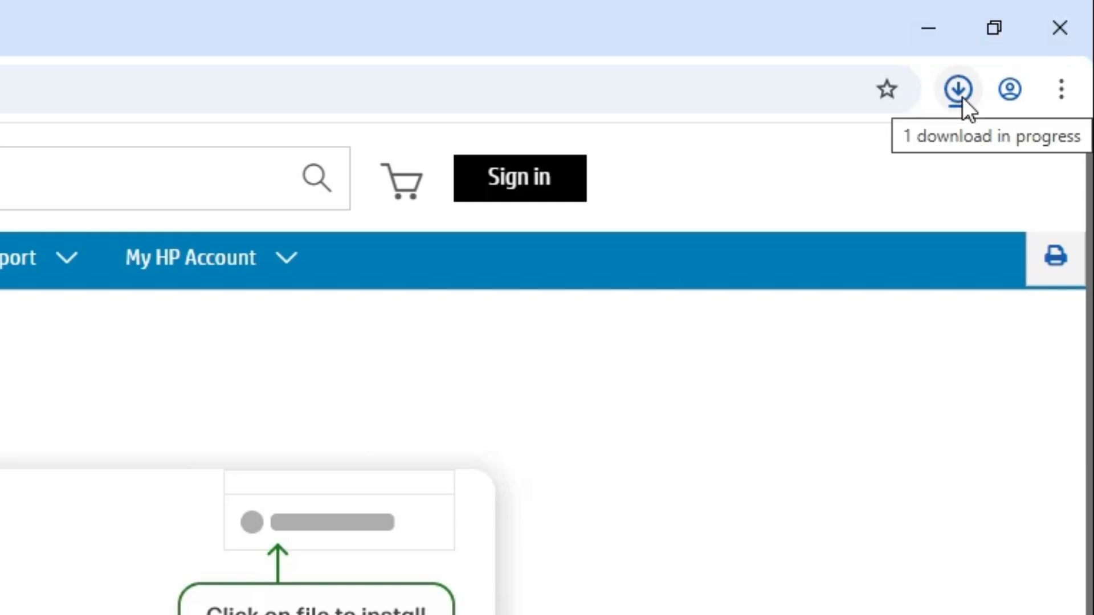
Move the downloaded Basic_Webpack_x64-40.17.1242-DJ3630 installer from the Downloads folder to the desktop, and close the folder.
{"action": "left_click", "coordinate": [962, 97]}
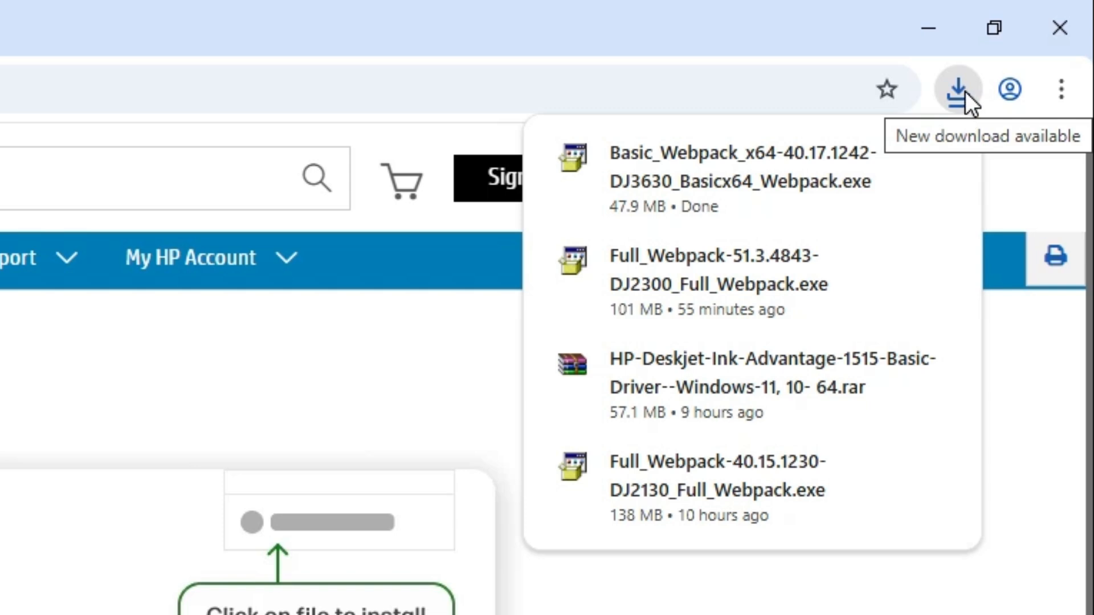
{"action": "left_click", "coordinate": [884, 158]}
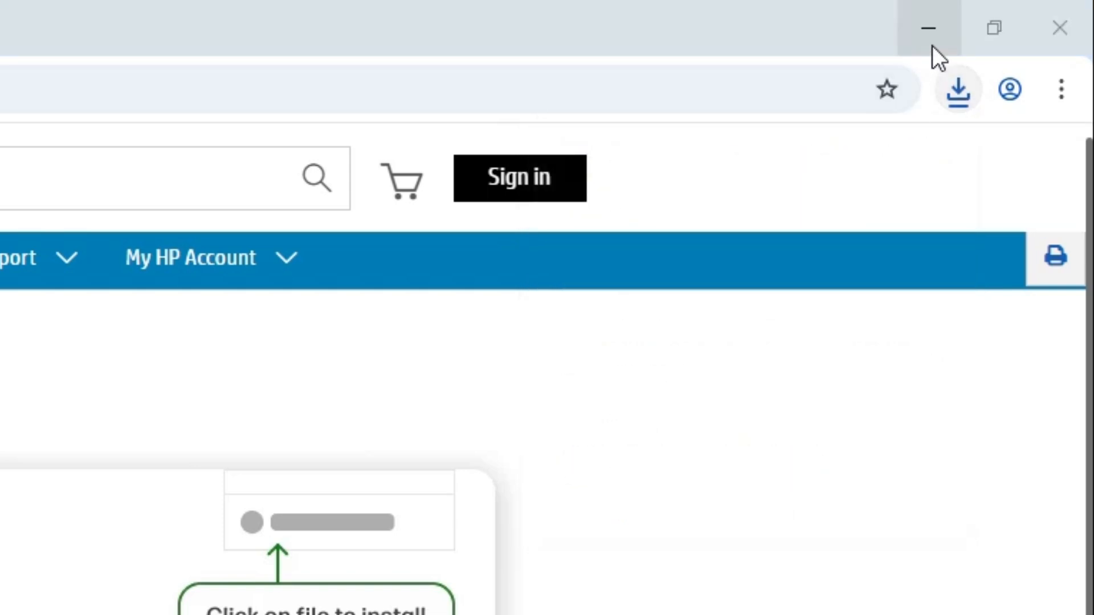
{"action": "left_click", "coordinate": [932, 45]}
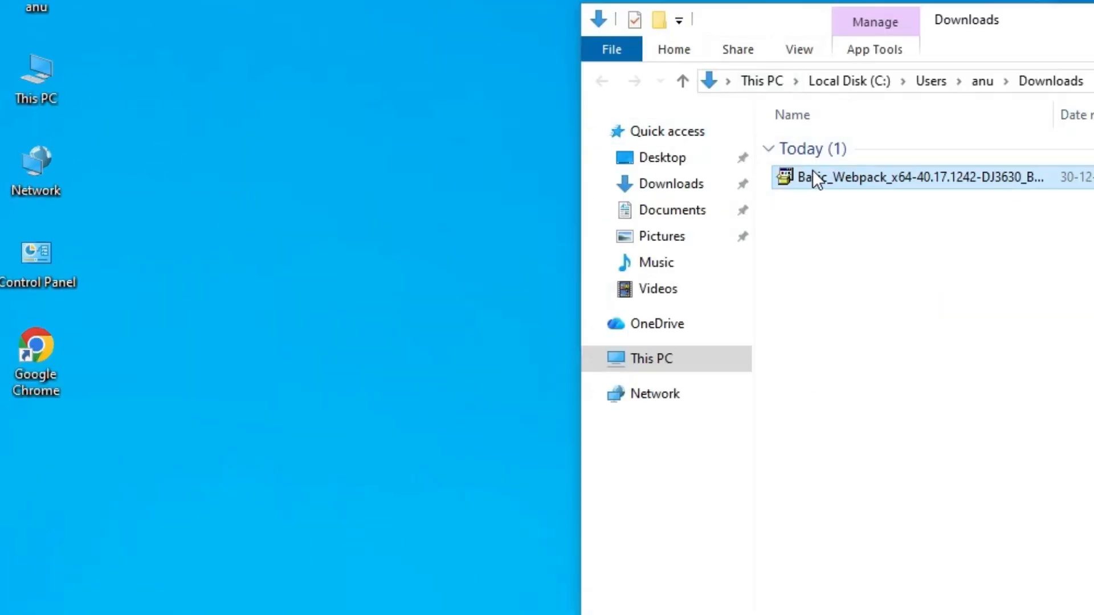
{"action": "left_click_drag", "start_coordinate": [814, 170], "coordinate": [234, 450]}
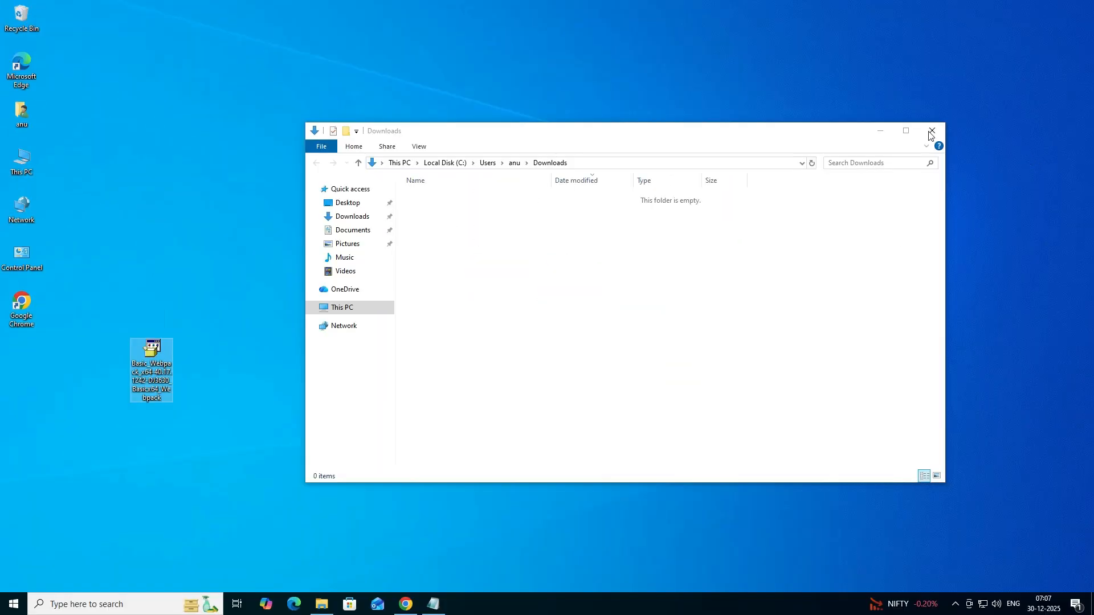
{"action": "left_click", "coordinate": [931, 134]}
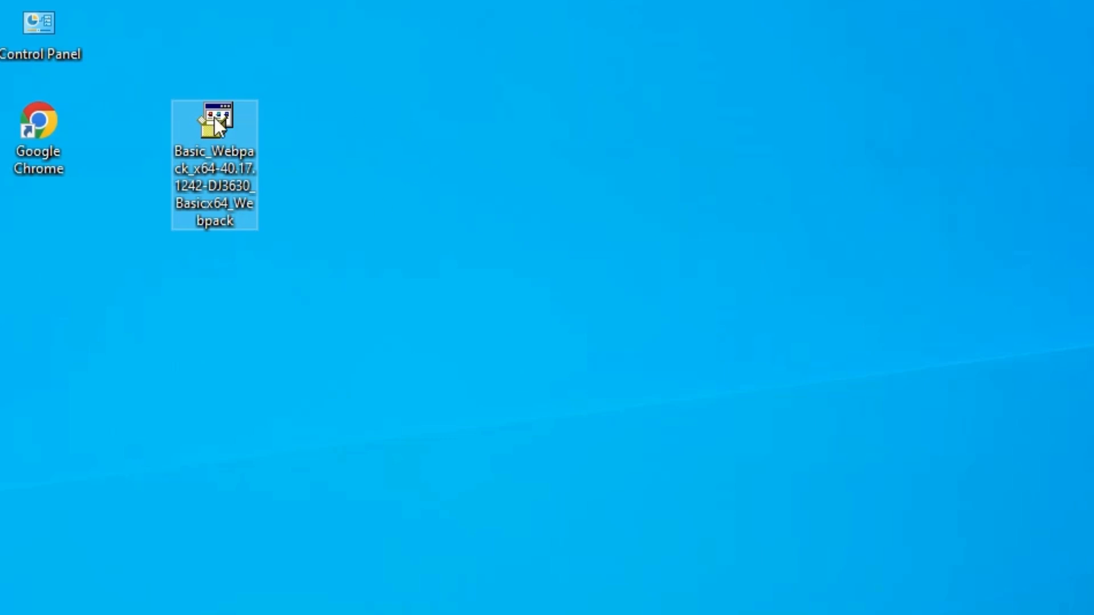
Extract the Basic_Webpack installer into its own folder, placed below the installer on the desktop, and check the extracted files.
{"action": "right_click", "coordinate": [227, 149]}
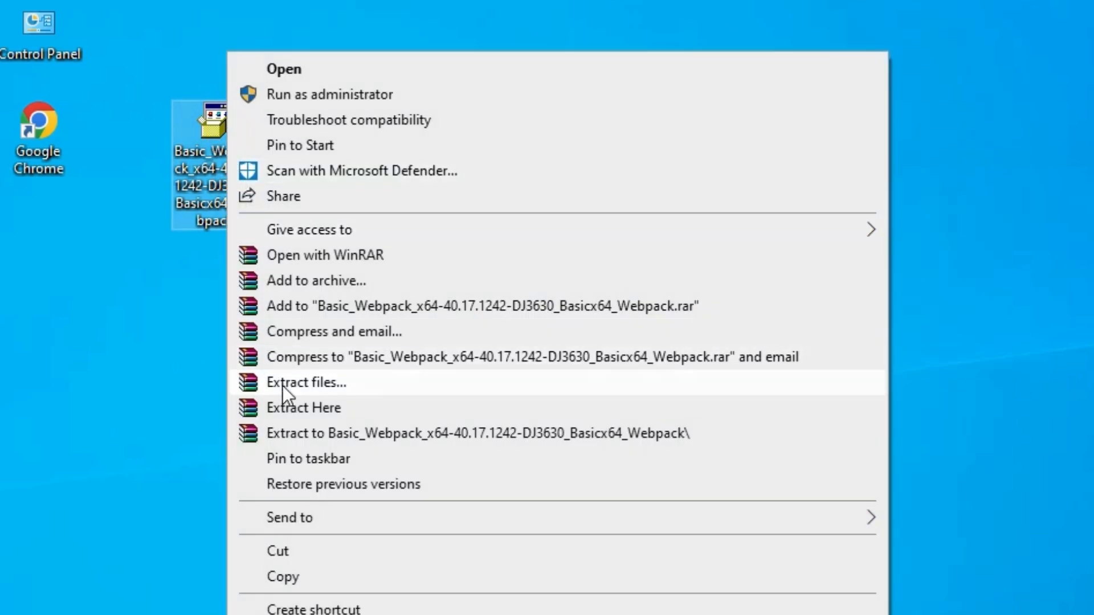
{"action": "left_click", "coordinate": [282, 385]}
{"action": "left_click", "coordinate": [628, 528]}
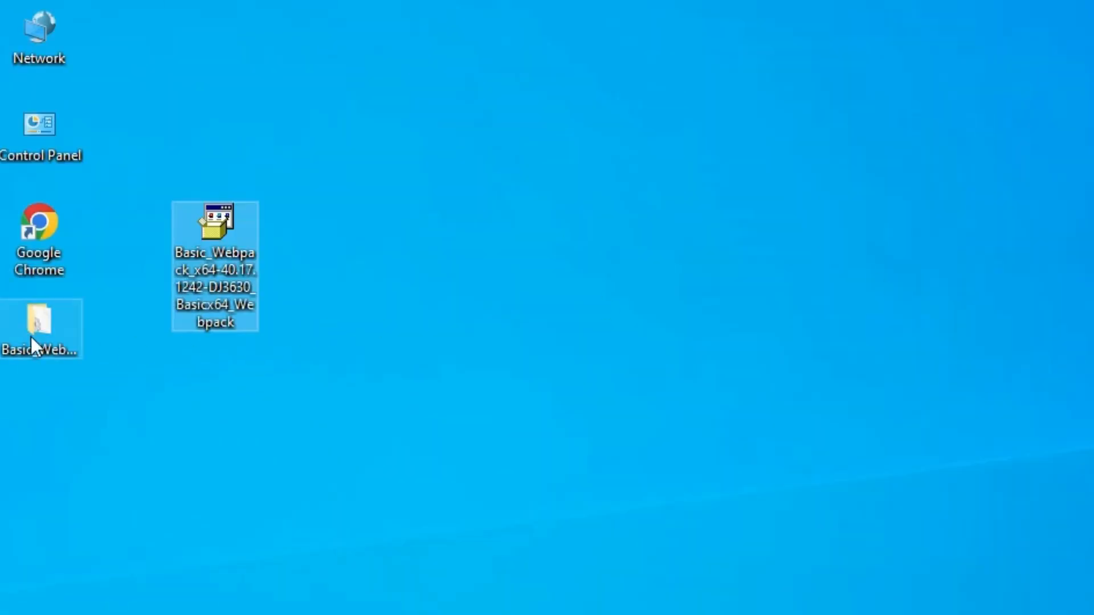
{"action": "left_click_drag", "start_coordinate": [31, 336], "coordinate": [194, 359]}
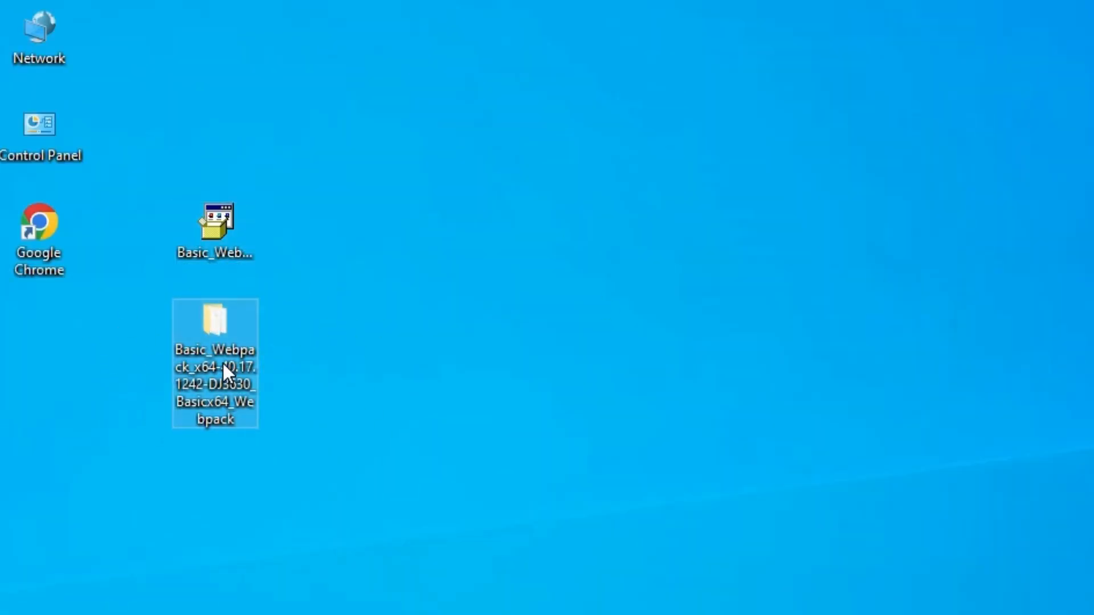
{"action": "double_click", "coordinate": [223, 363]}
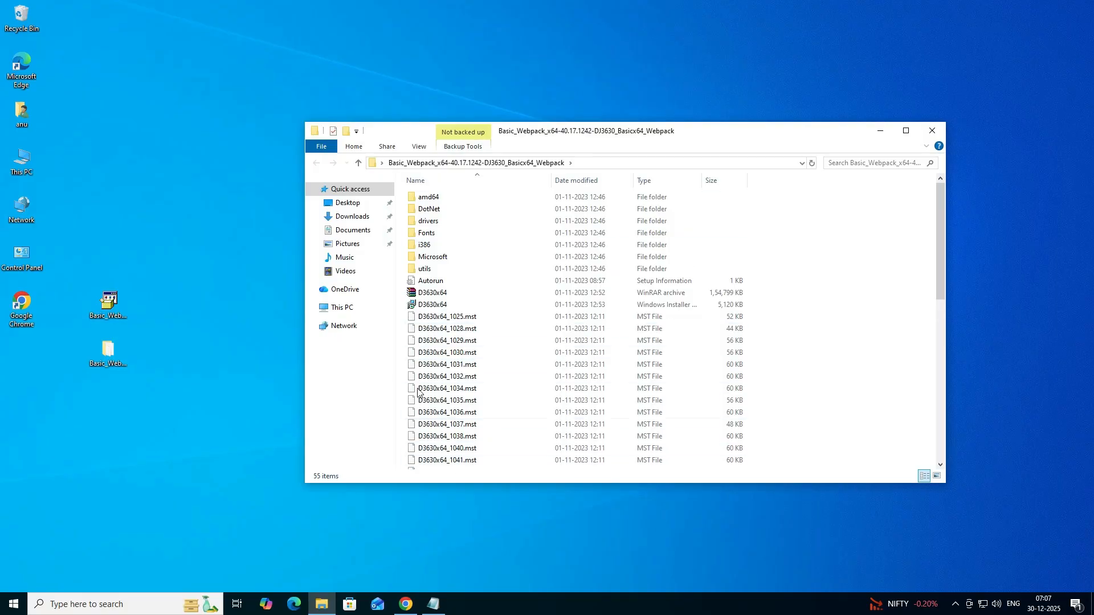
{"action": "left_click", "coordinate": [926, 135]}
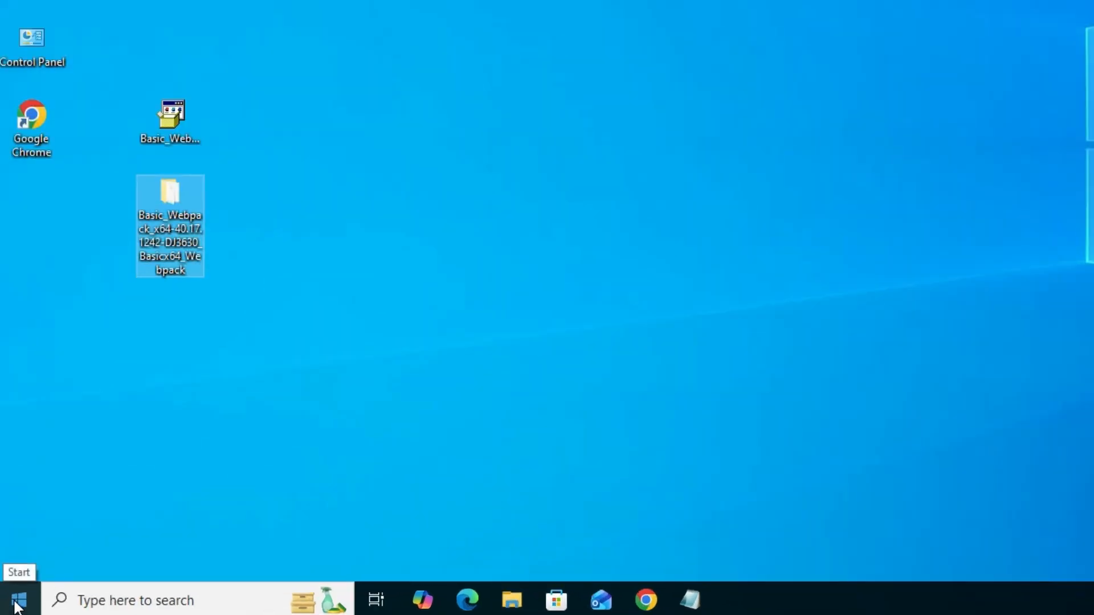
Open the Printers & scanners settings and start adding a printer or scanner.
{"action": "left_click", "coordinate": [17, 601]}
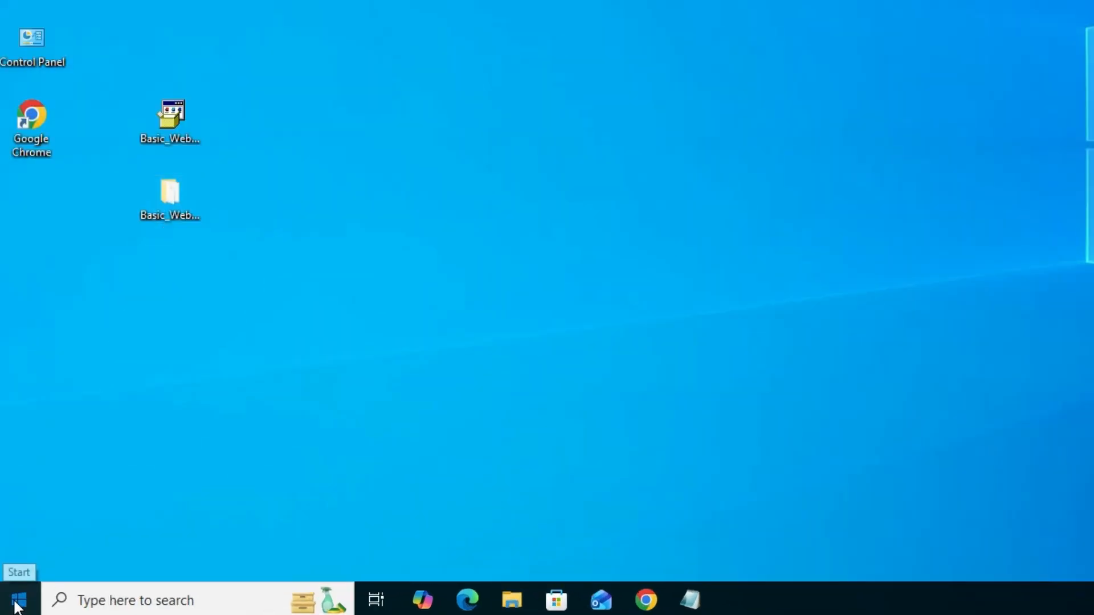
{"action": "type", "text": "pr"}
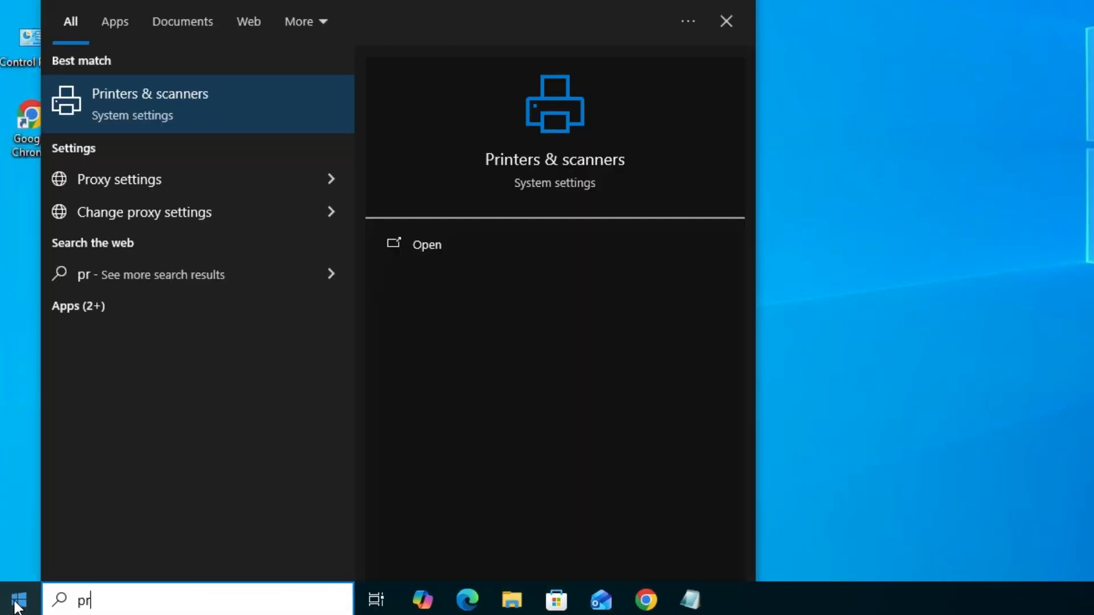
{"action": "left_click", "coordinate": [218, 104]}
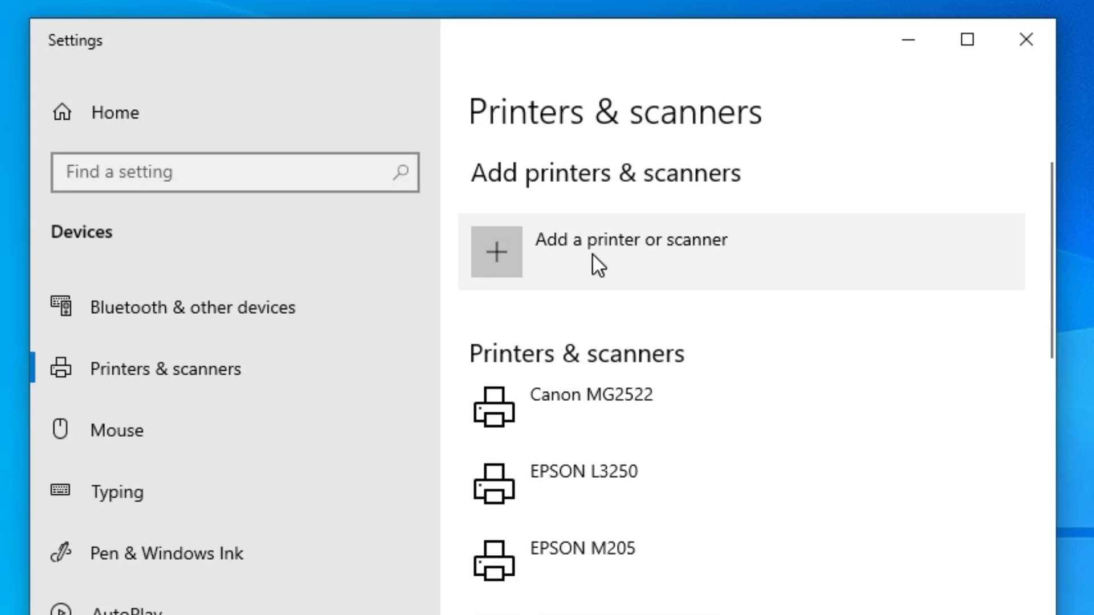
{"action": "left_click", "coordinate": [693, 260]}
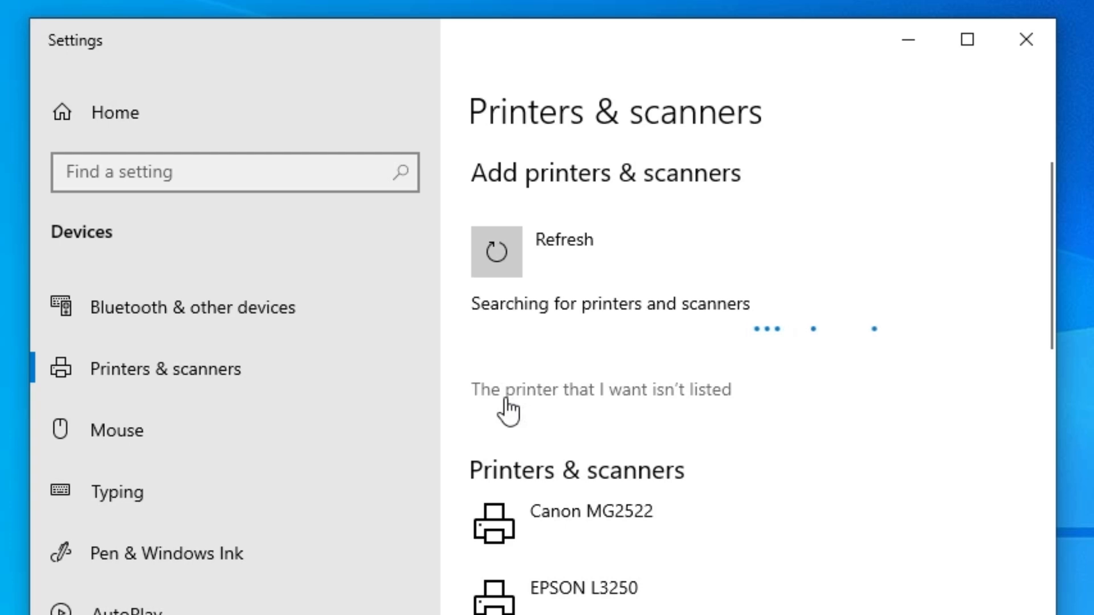
Report that the wanted printer isn't listed, and choose to add a local or network printer with manual settings.
{"action": "left_click", "coordinate": [723, 390]}
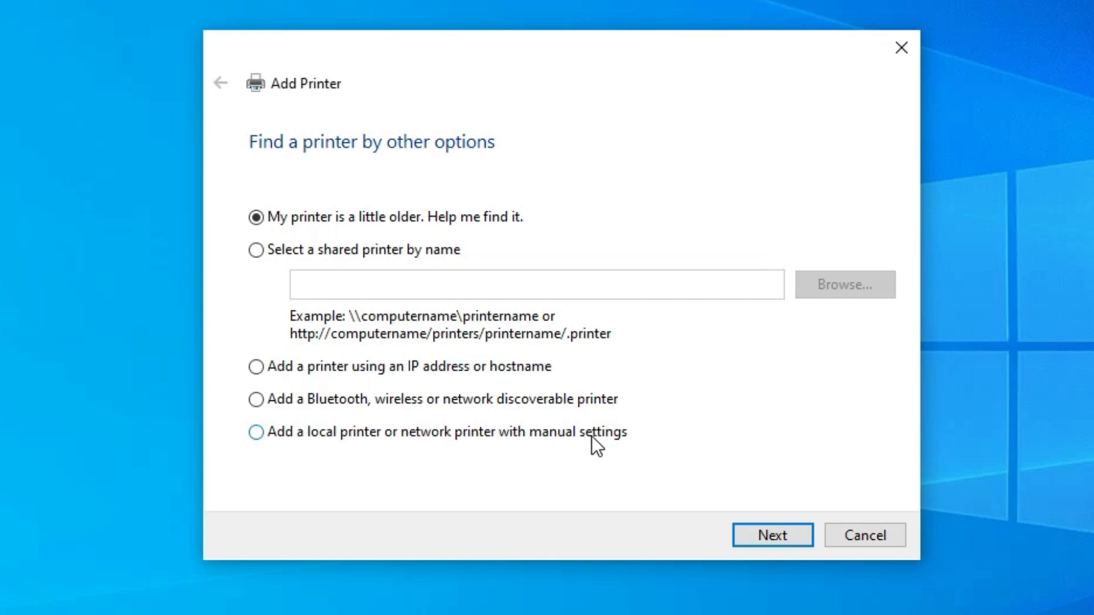
{"action": "left_click", "coordinate": [272, 436]}
{"action": "left_click", "coordinate": [790, 535]}
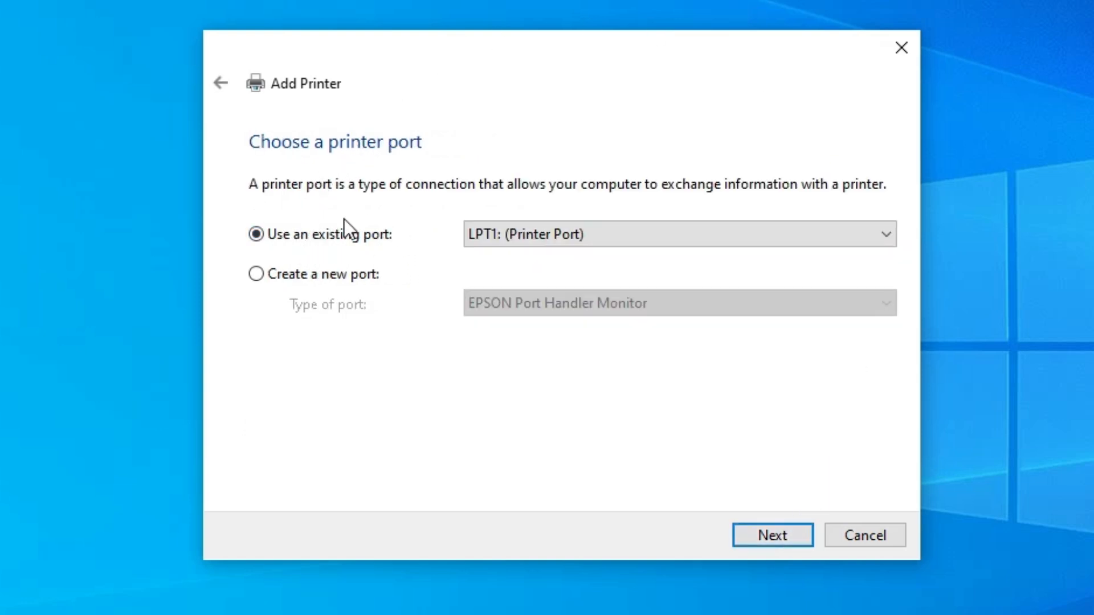
Set the printer to use the existing port USB_001 (Local Port) and continue to the driver selection.
{"action": "left_click", "coordinate": [559, 238]}
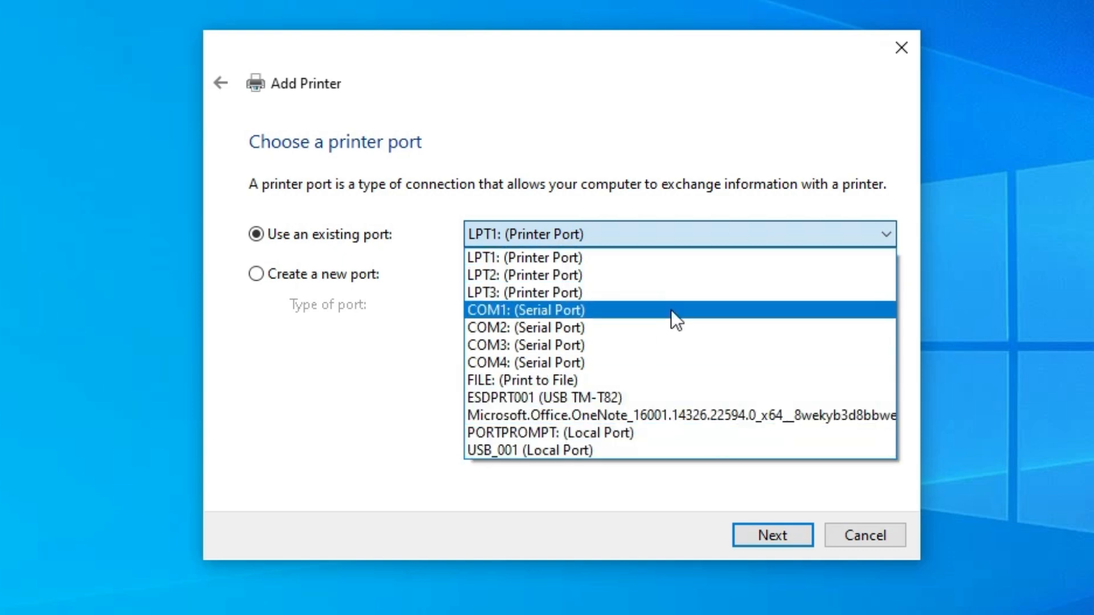
{"action": "left_click", "coordinate": [524, 450]}
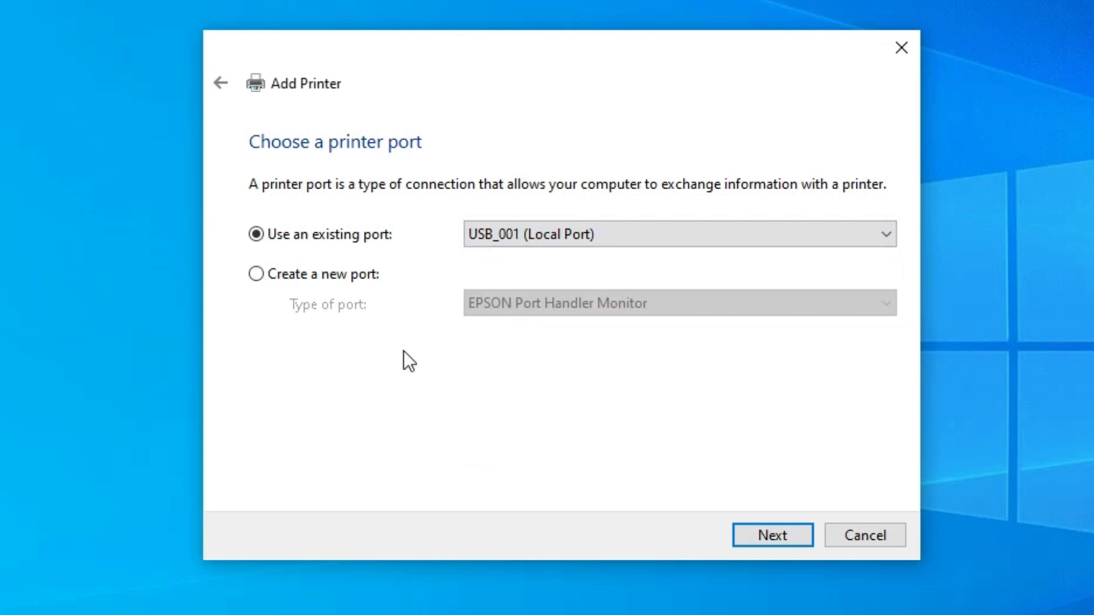
{"action": "left_click", "coordinate": [770, 539]}
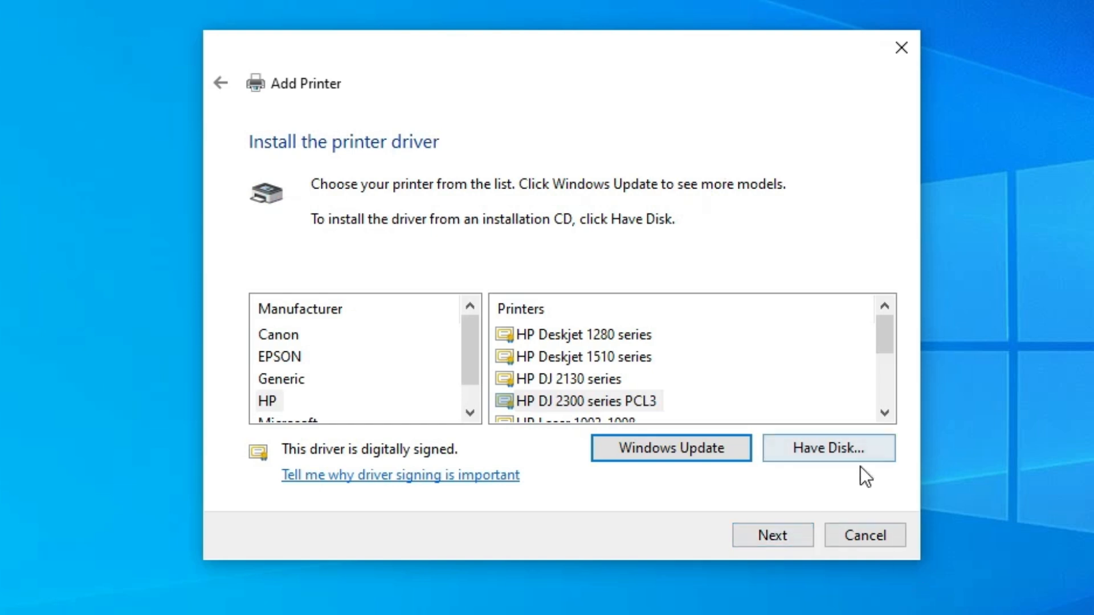
Choose to install the driver from disk, and browse to the extracted Basic_Webpack_x64-40.17.1242-DJ3630 folder on the desktop.
{"action": "left_click", "coordinate": [879, 457]}
{"action": "left_click", "coordinate": [754, 413]}
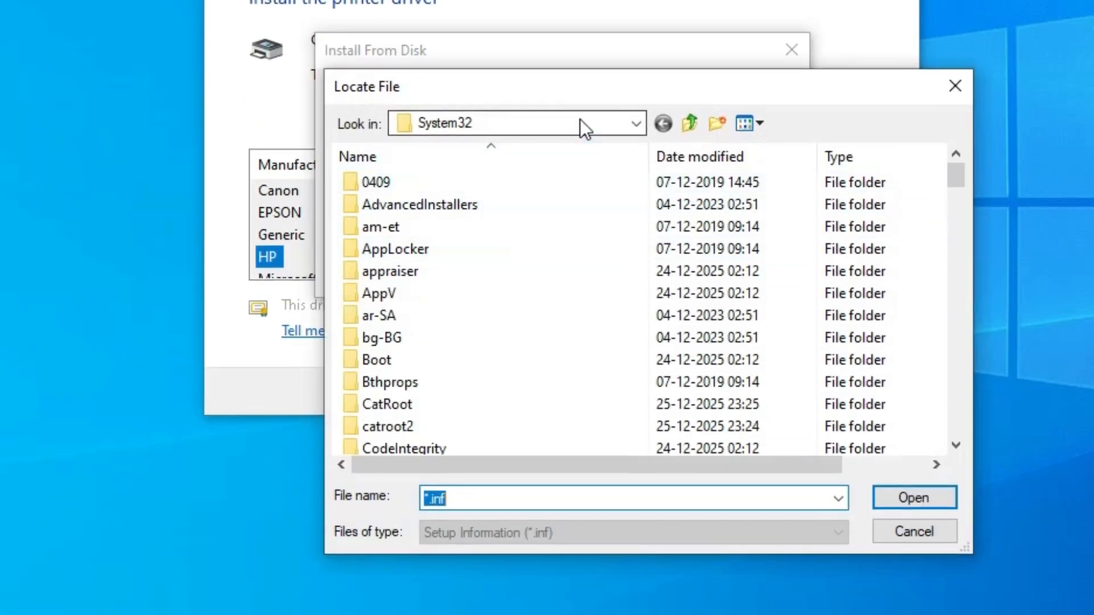
{"action": "left_click", "coordinate": [580, 118]}
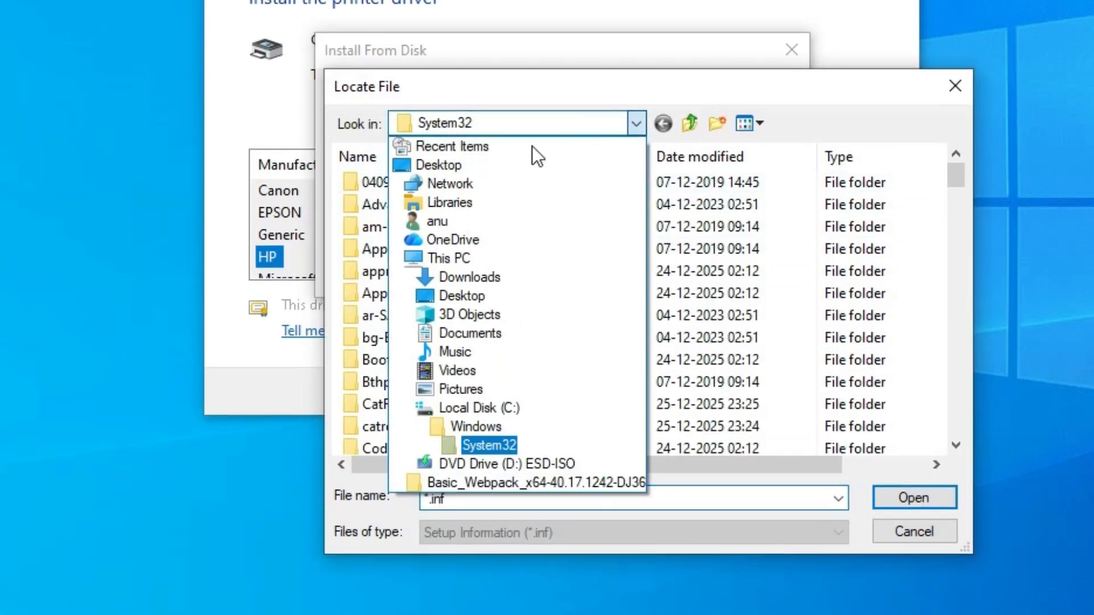
{"action": "left_click", "coordinate": [448, 166]}
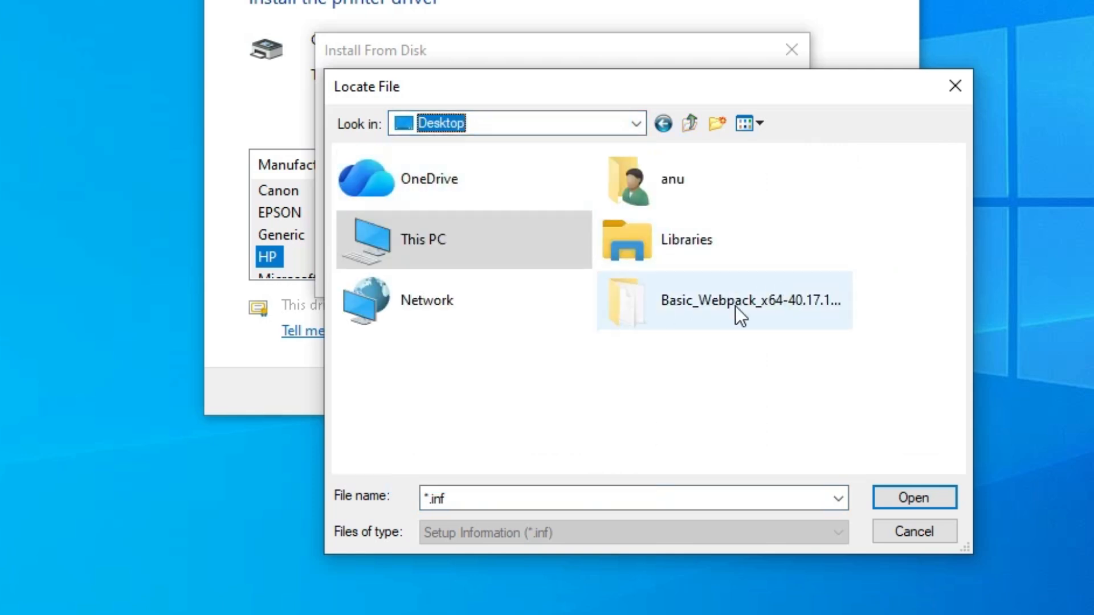
{"action": "double_click", "coordinate": [659, 301]}
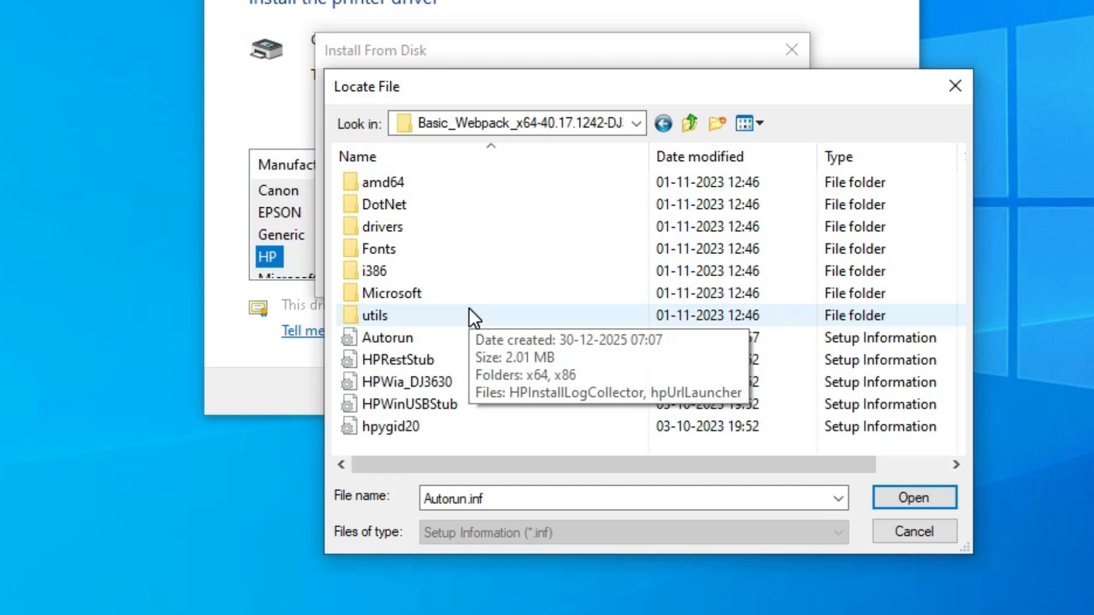
Load the Autorun setup information file as the driver source, and select the HP DeskJet 3630 series driver.
{"action": "left_click", "coordinate": [384, 338]}
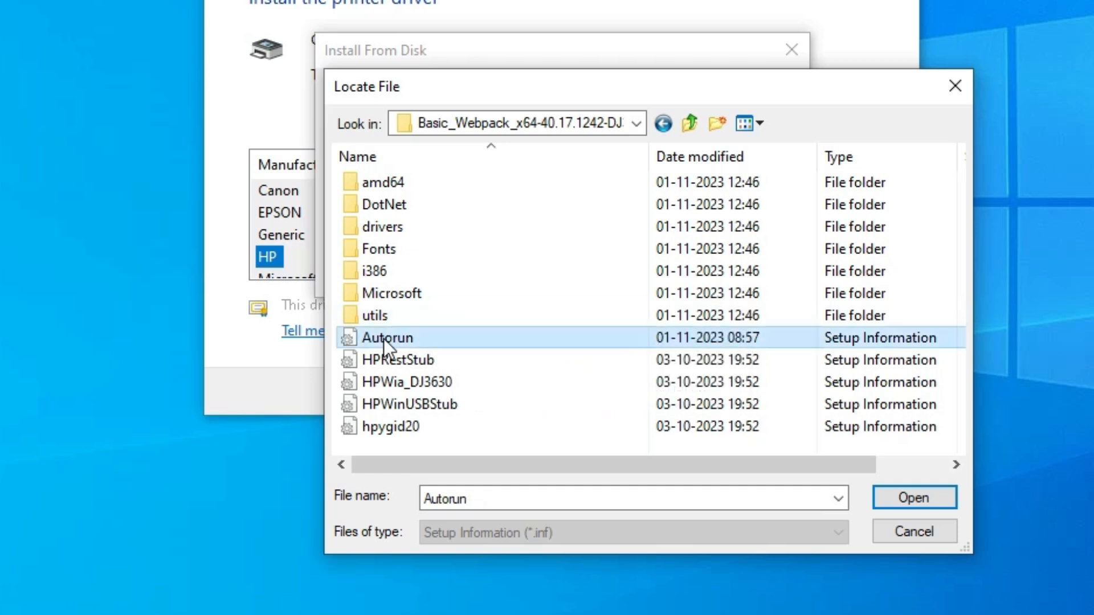
{"action": "left_click", "coordinate": [393, 428]}
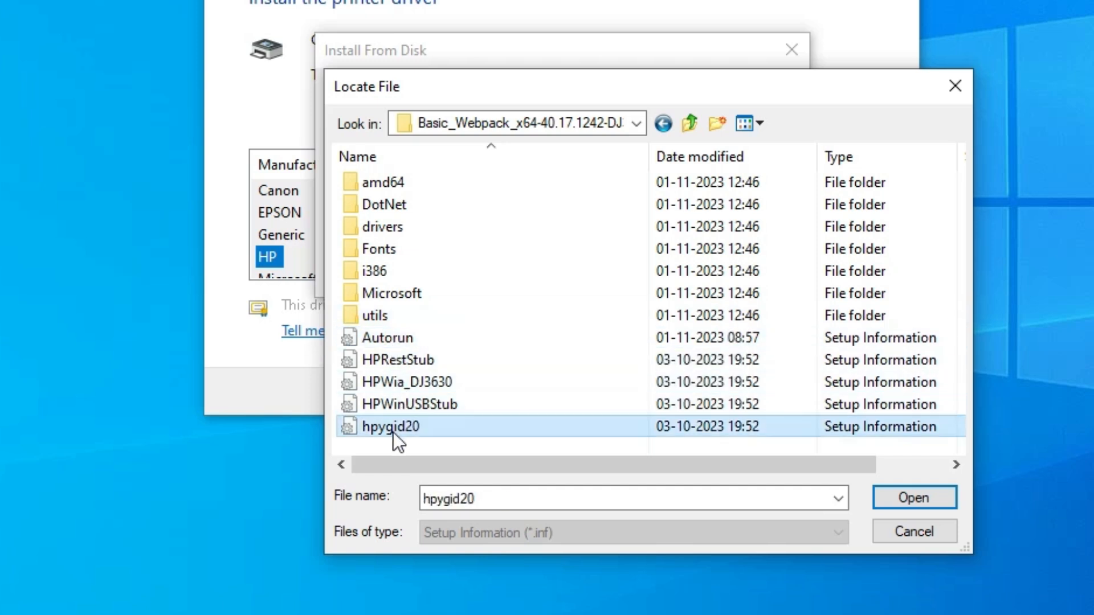
{"action": "left_click", "coordinate": [402, 336]}
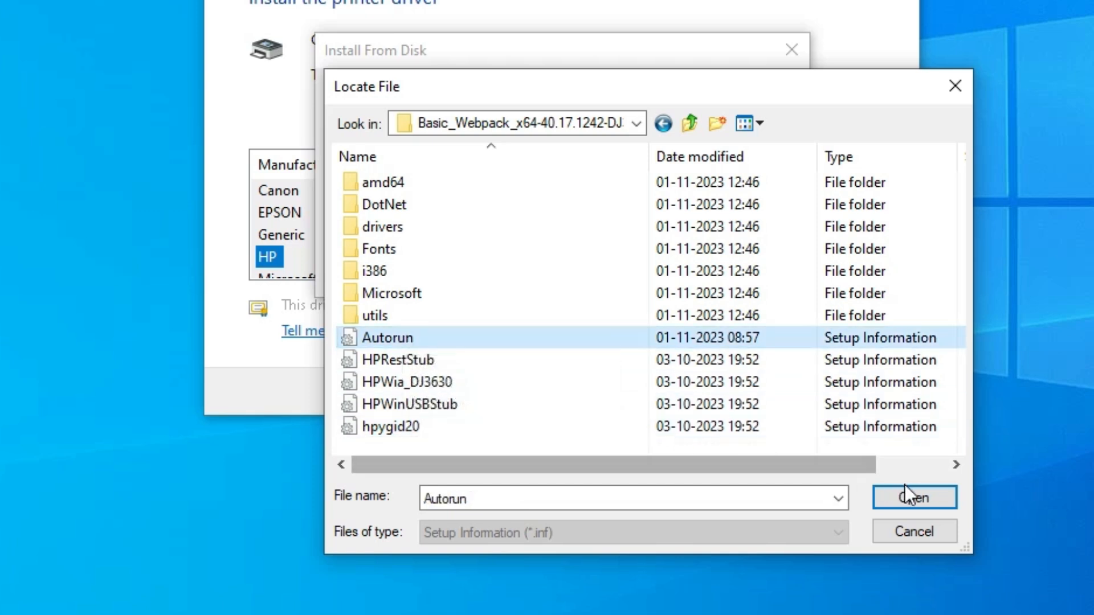
{"action": "left_click", "coordinate": [923, 496]}
{"action": "left_click", "coordinate": [735, 102]}
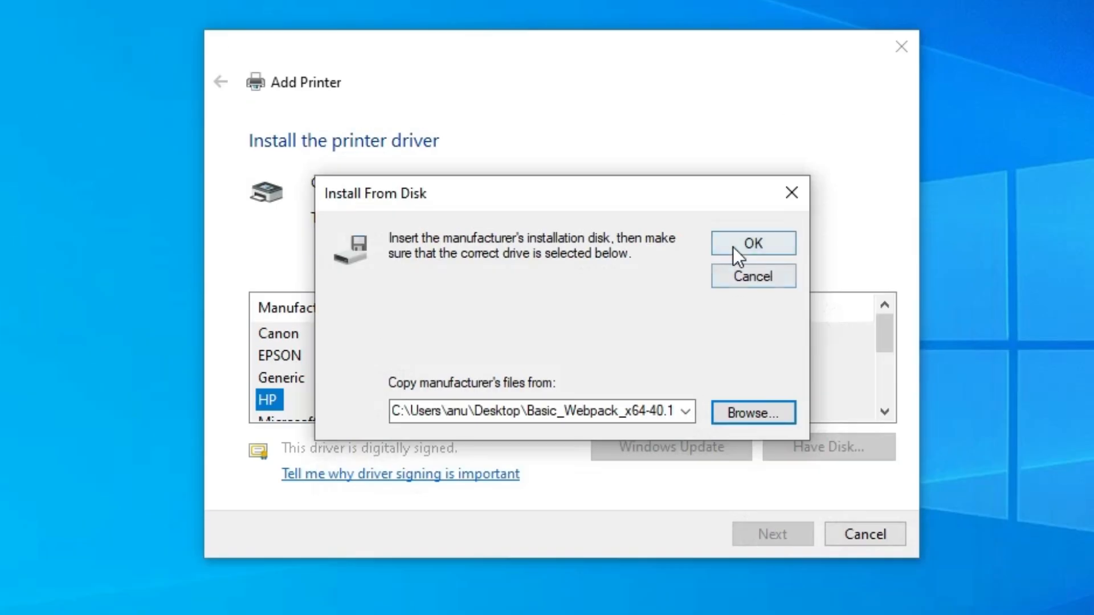
{"action": "left_click", "coordinate": [334, 339]}
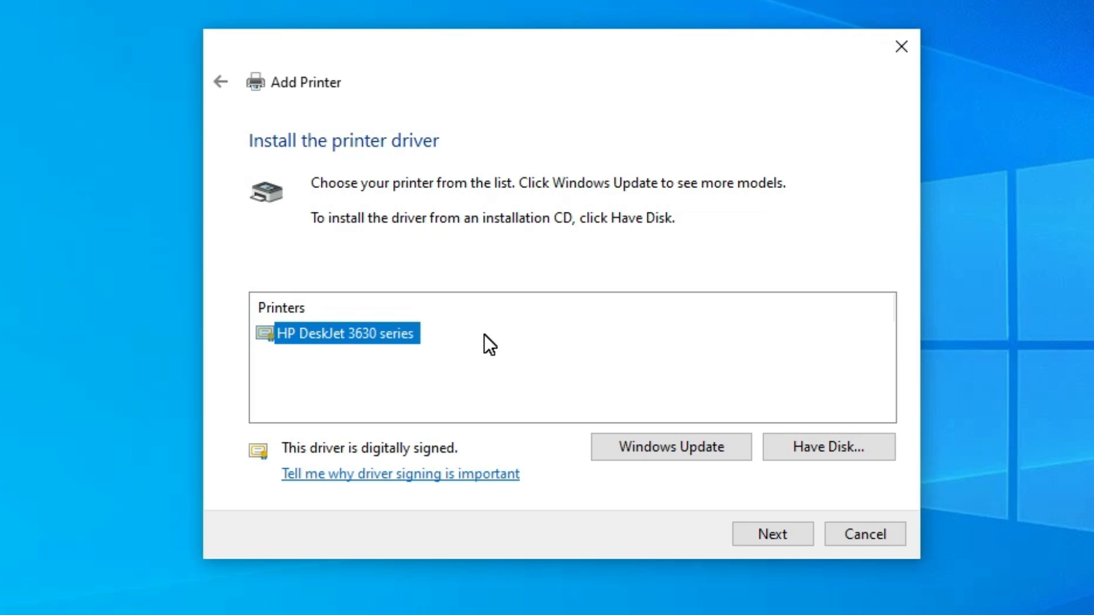
{"action": "left_click", "coordinate": [770, 535]}
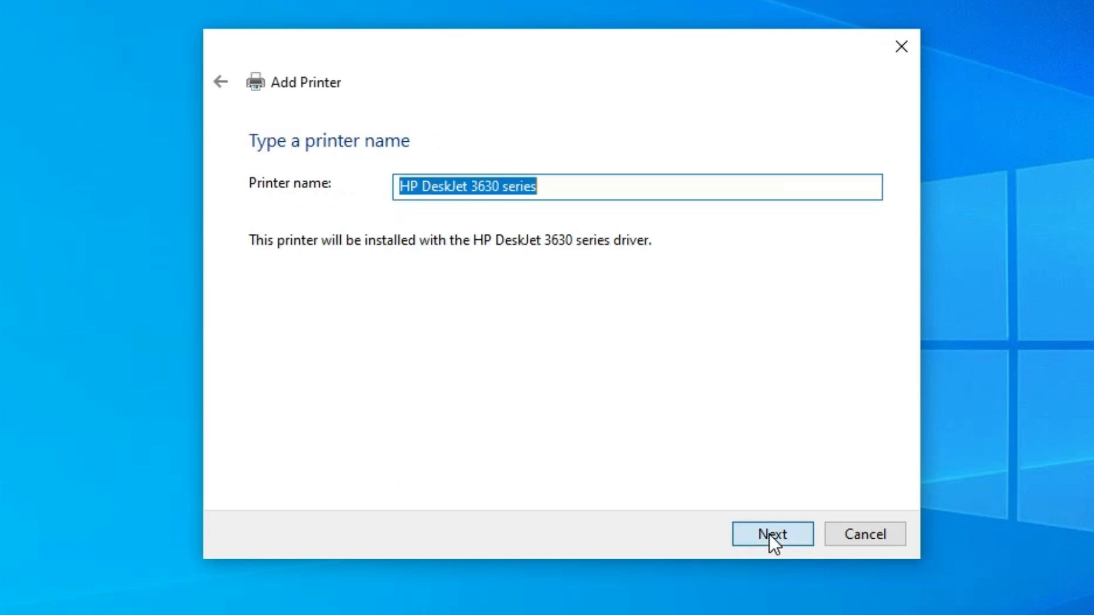
Name the printer HP DeskJet 3635, and finish adding it without sharing or printing a test page.
{"action": "left_click", "coordinate": [485, 187]}
{"action": "left_click_drag", "start_coordinate": [492, 187], "coordinate": [537, 186]}
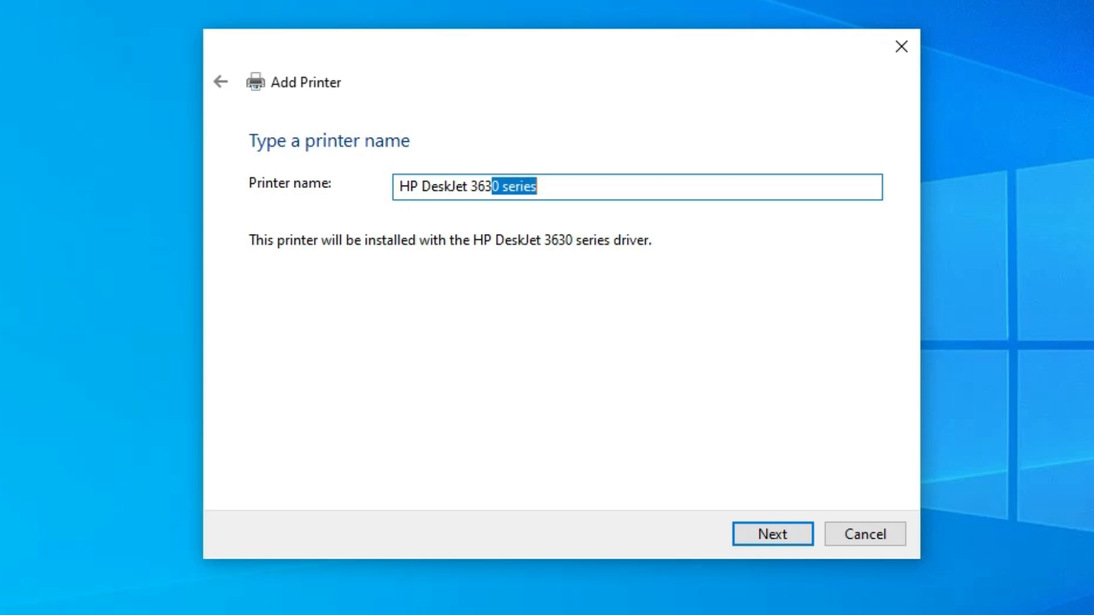
{"action": "type", "text": "5"}
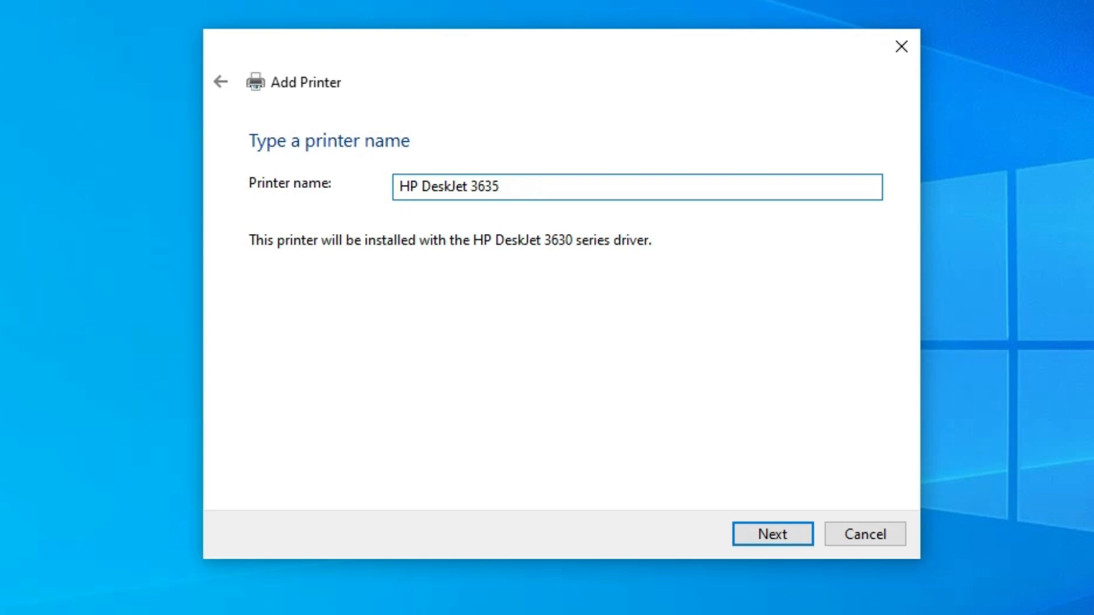
{"action": "left_click", "coordinate": [779, 534]}
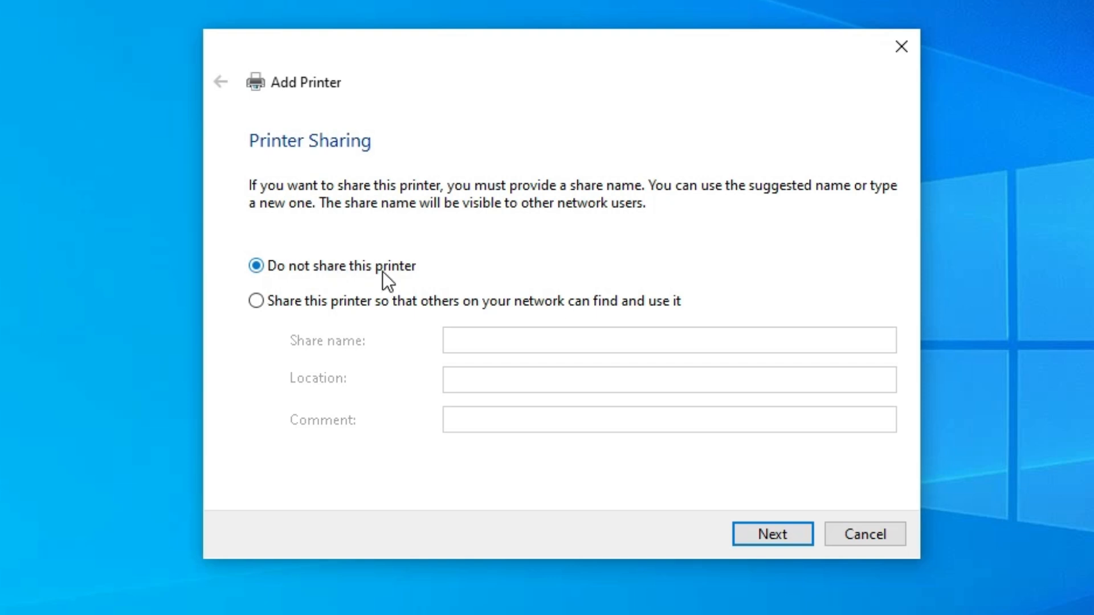
{"action": "left_click", "coordinate": [787, 532]}
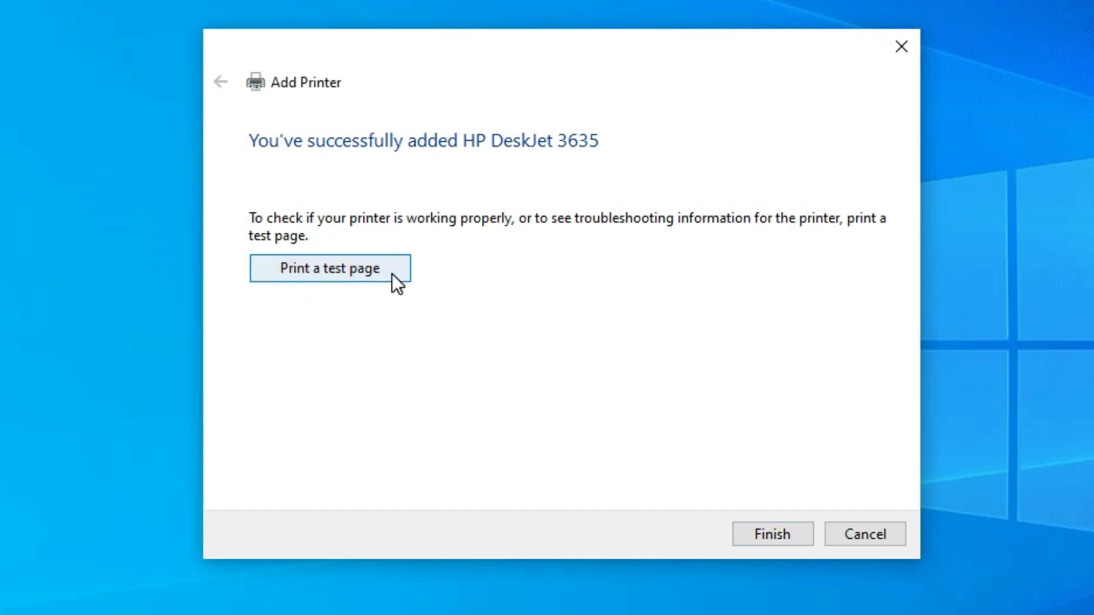
{"action": "left_click", "coordinate": [763, 534]}
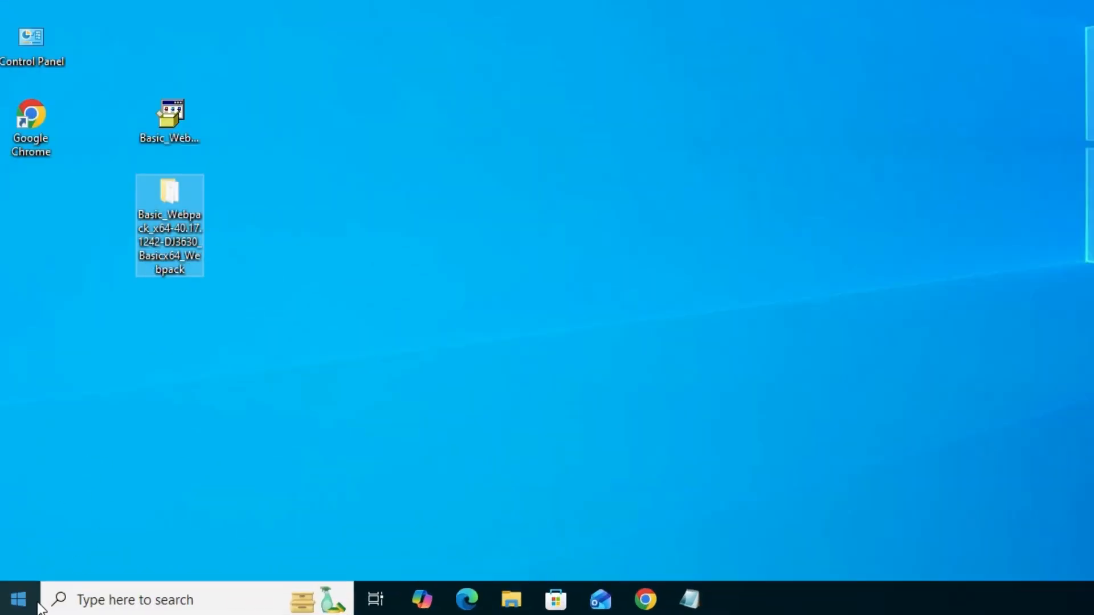
Reopen the Printers & scanners settings and check the device list for the HP DeskJet 3635.
{"action": "left_click", "coordinate": [22, 606]}
{"action": "type", "text": "pr"}
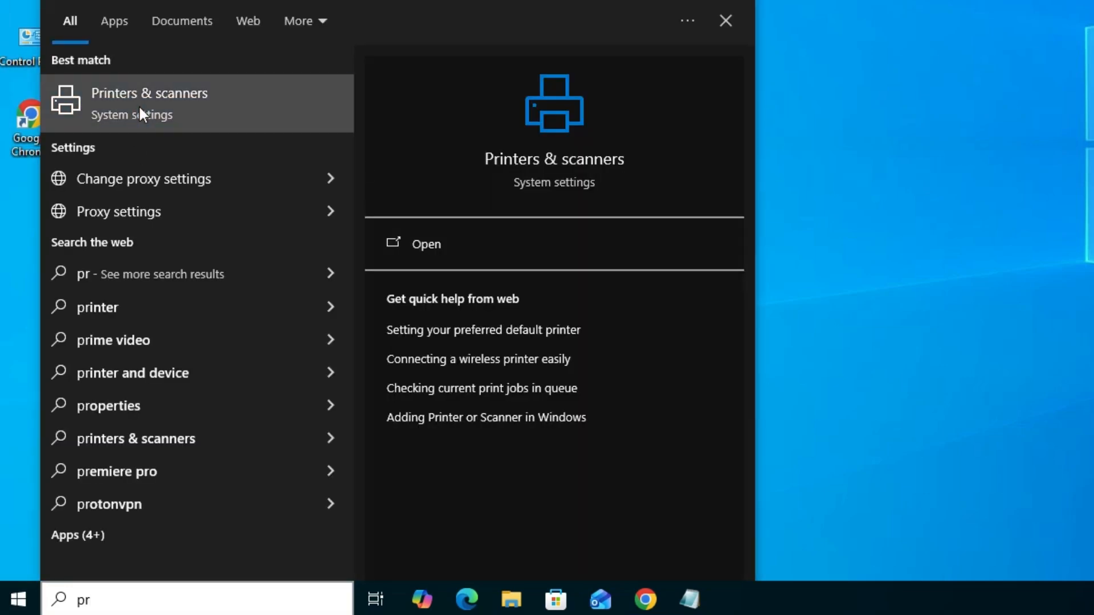
{"action": "left_click", "coordinate": [139, 117]}
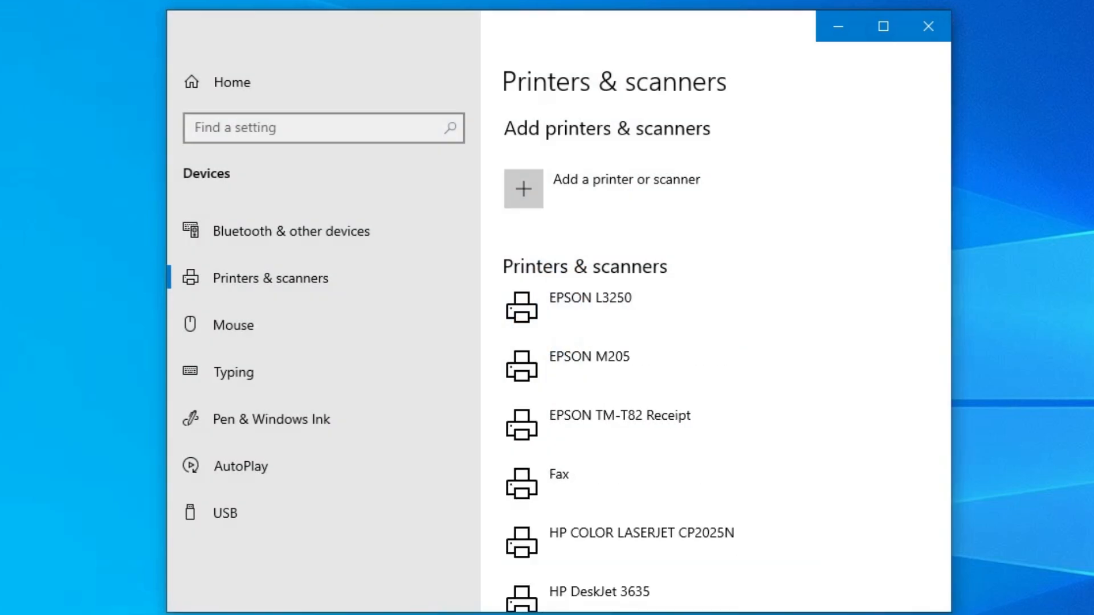
{"action": "scroll", "coordinate": [754, 481], "scroll_direction": "down", "scroll_amount": 5}
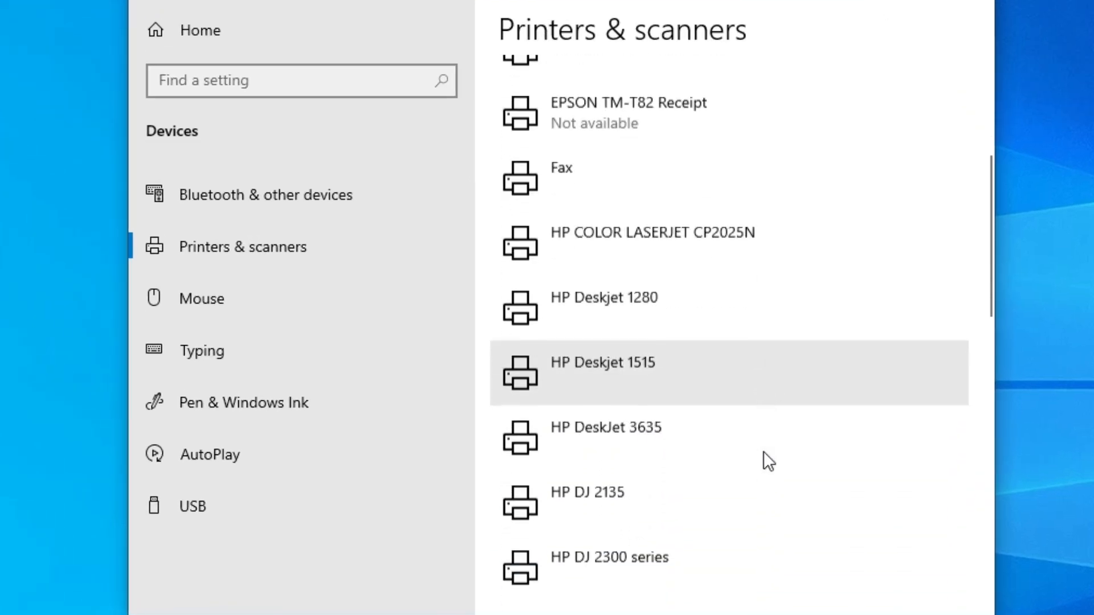
{"action": "scroll", "coordinate": [764, 453], "scroll_direction": "down", "scroll_amount": 3}
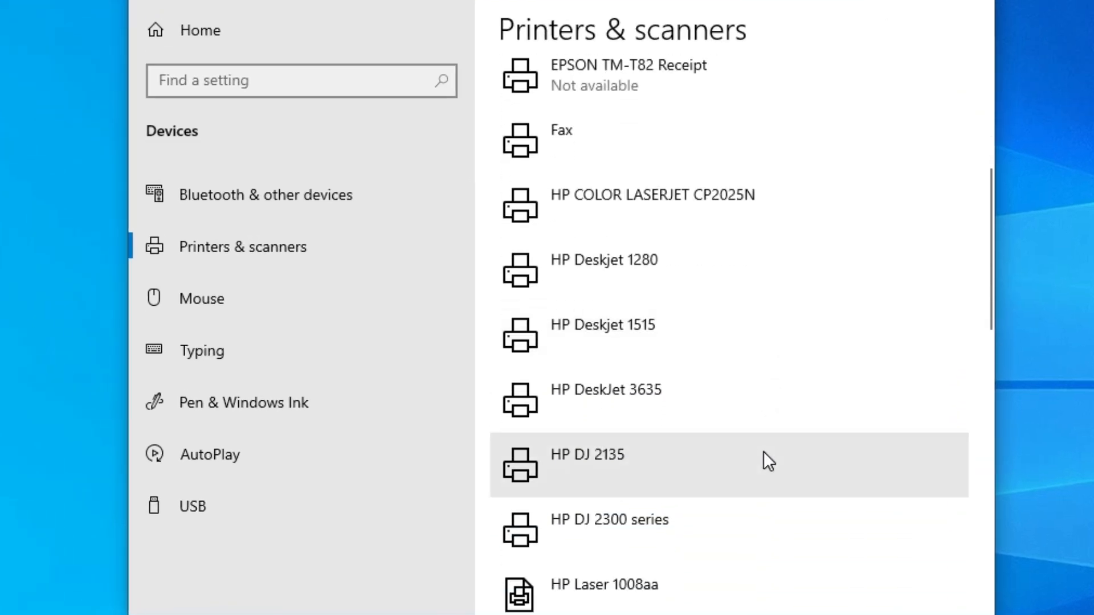